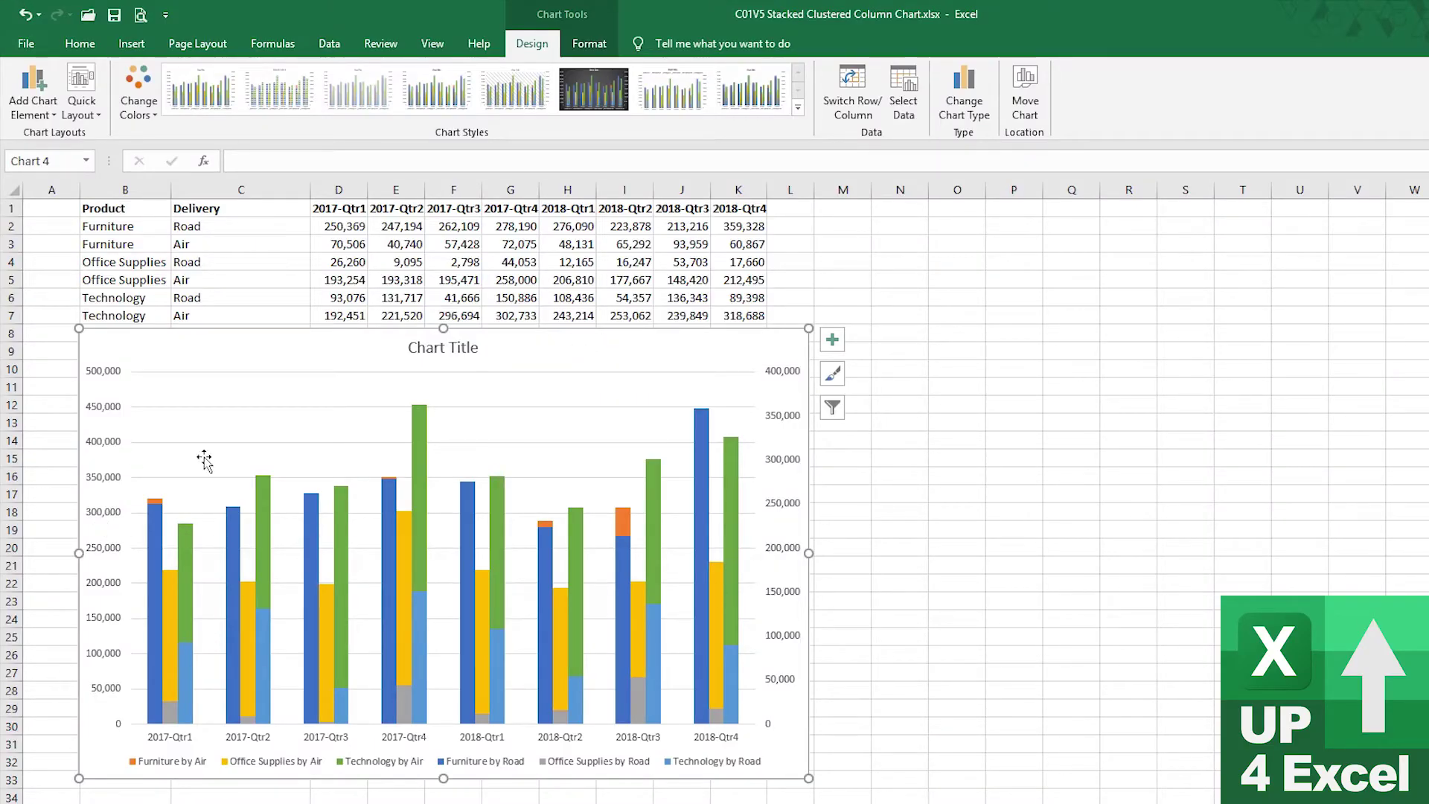
- Reposition the chart to start at row 17, directly beneath the Road and Air helper table
double_click(743, 351)
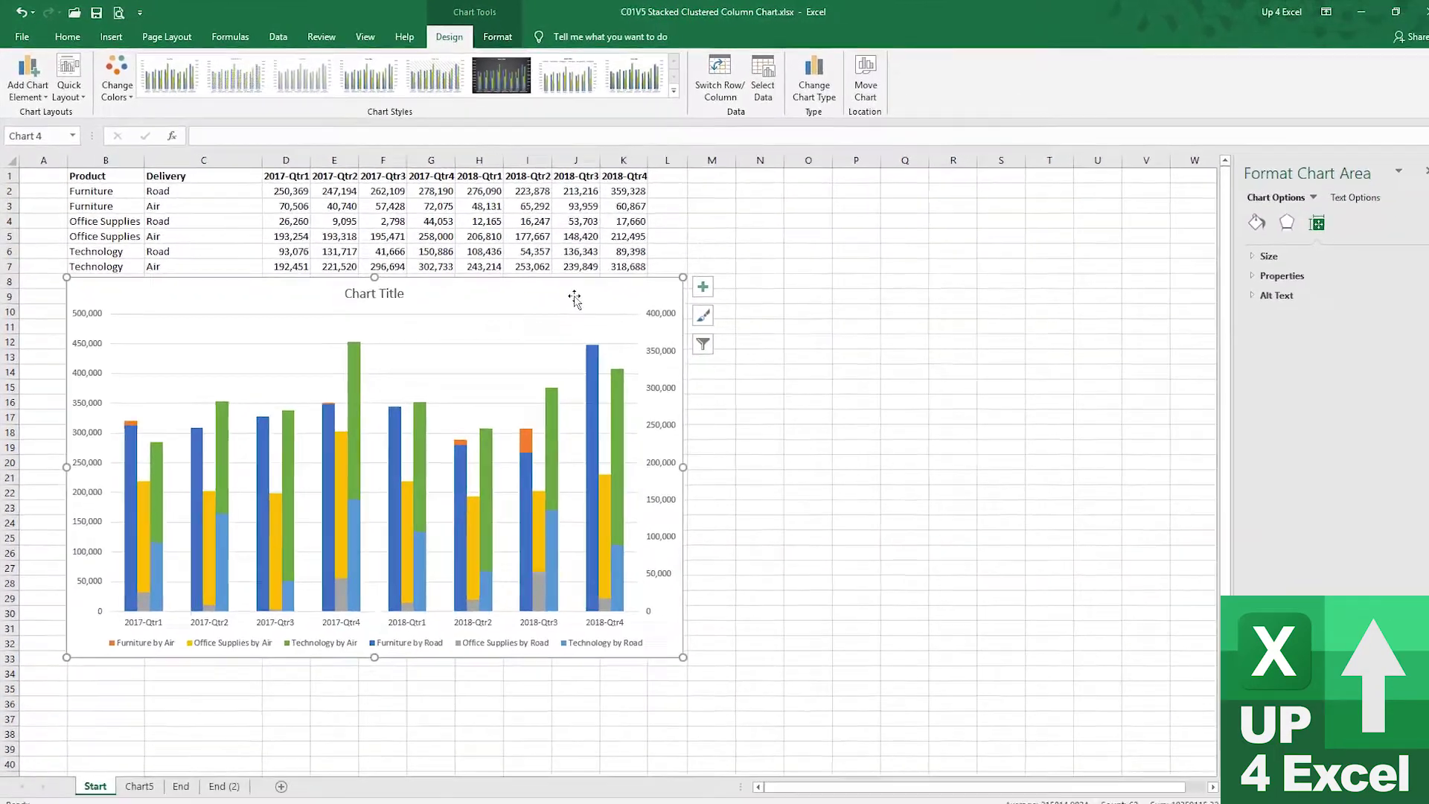
left_click_drag(690, 356, 703, 647)
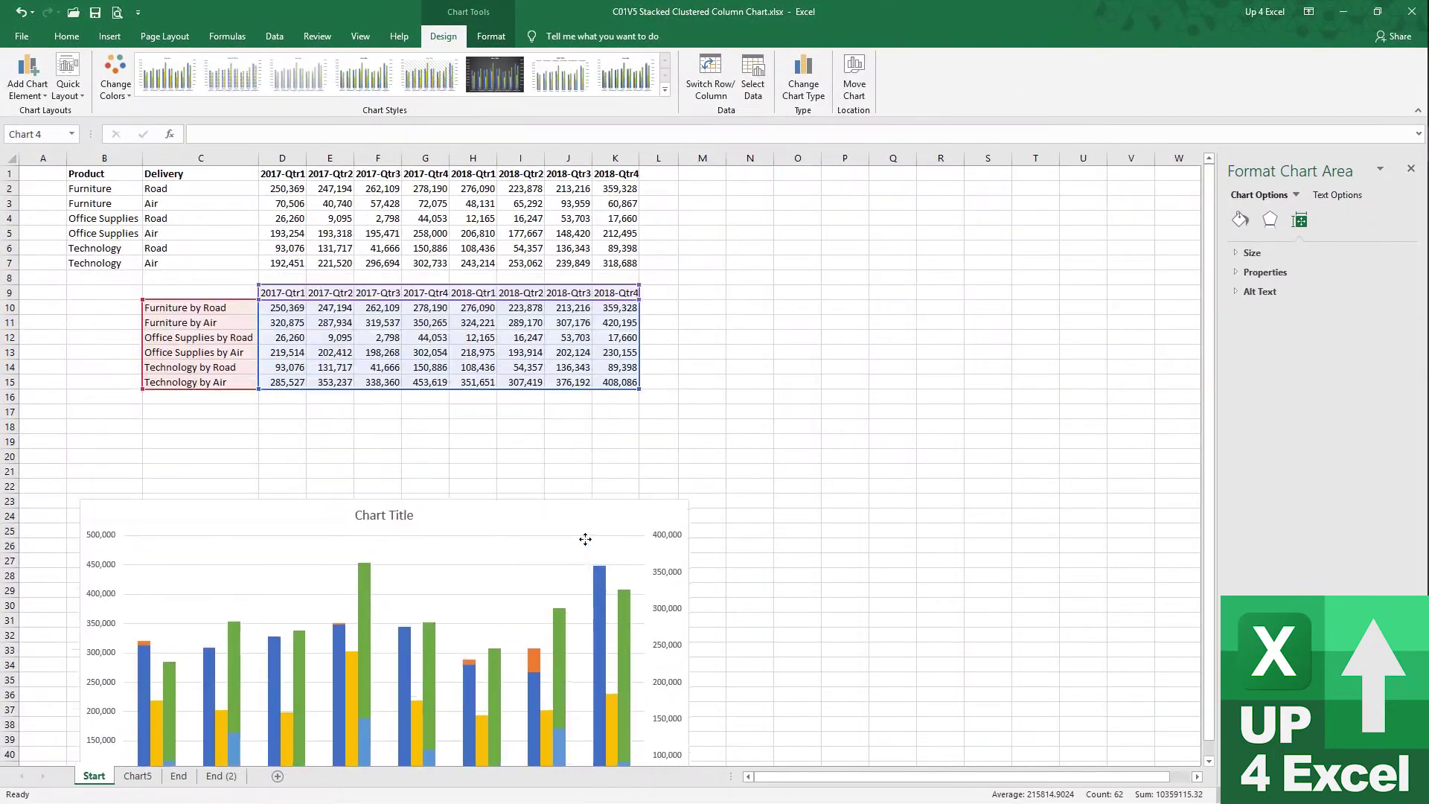
left_click_drag(585, 539, 579, 427)
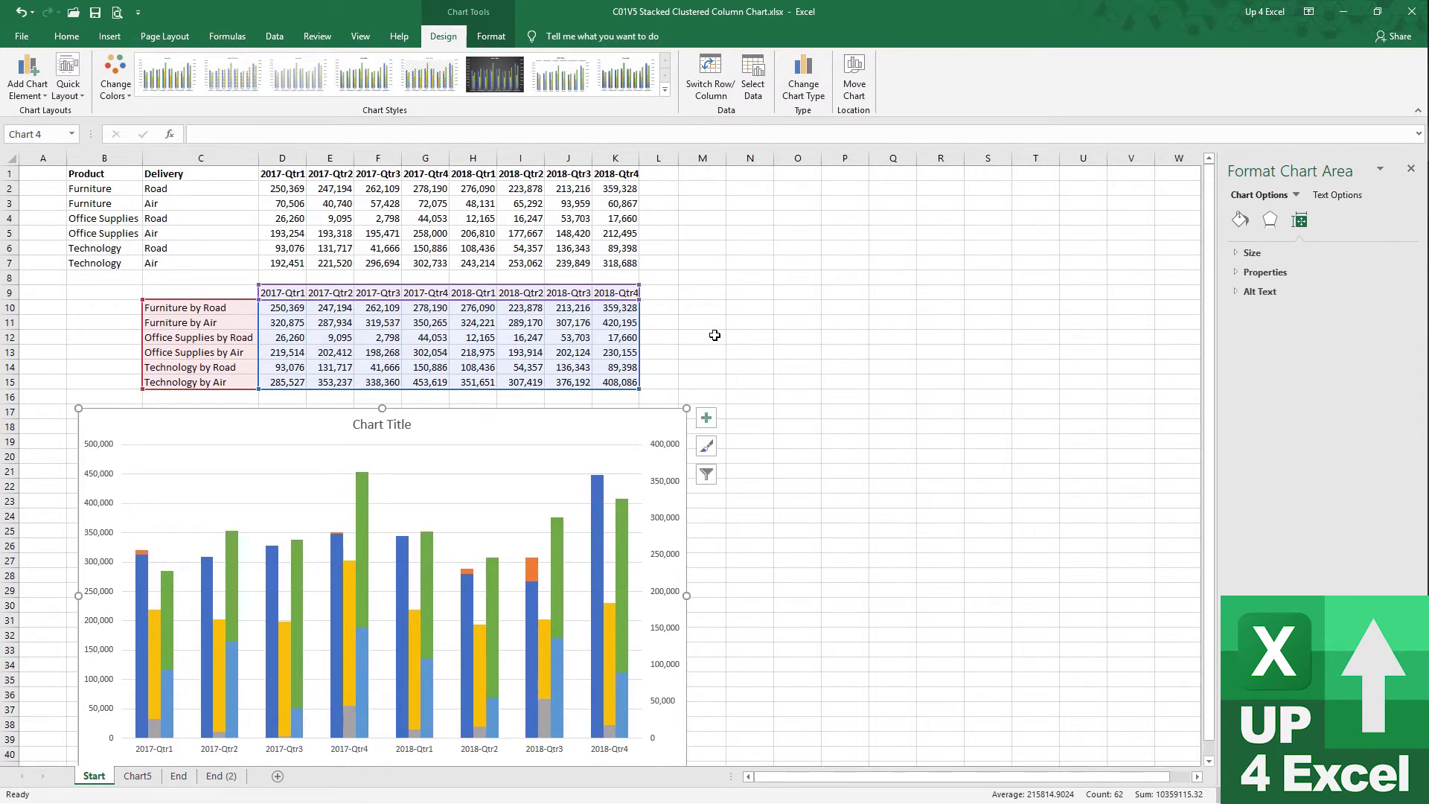
left_click(671, 308)
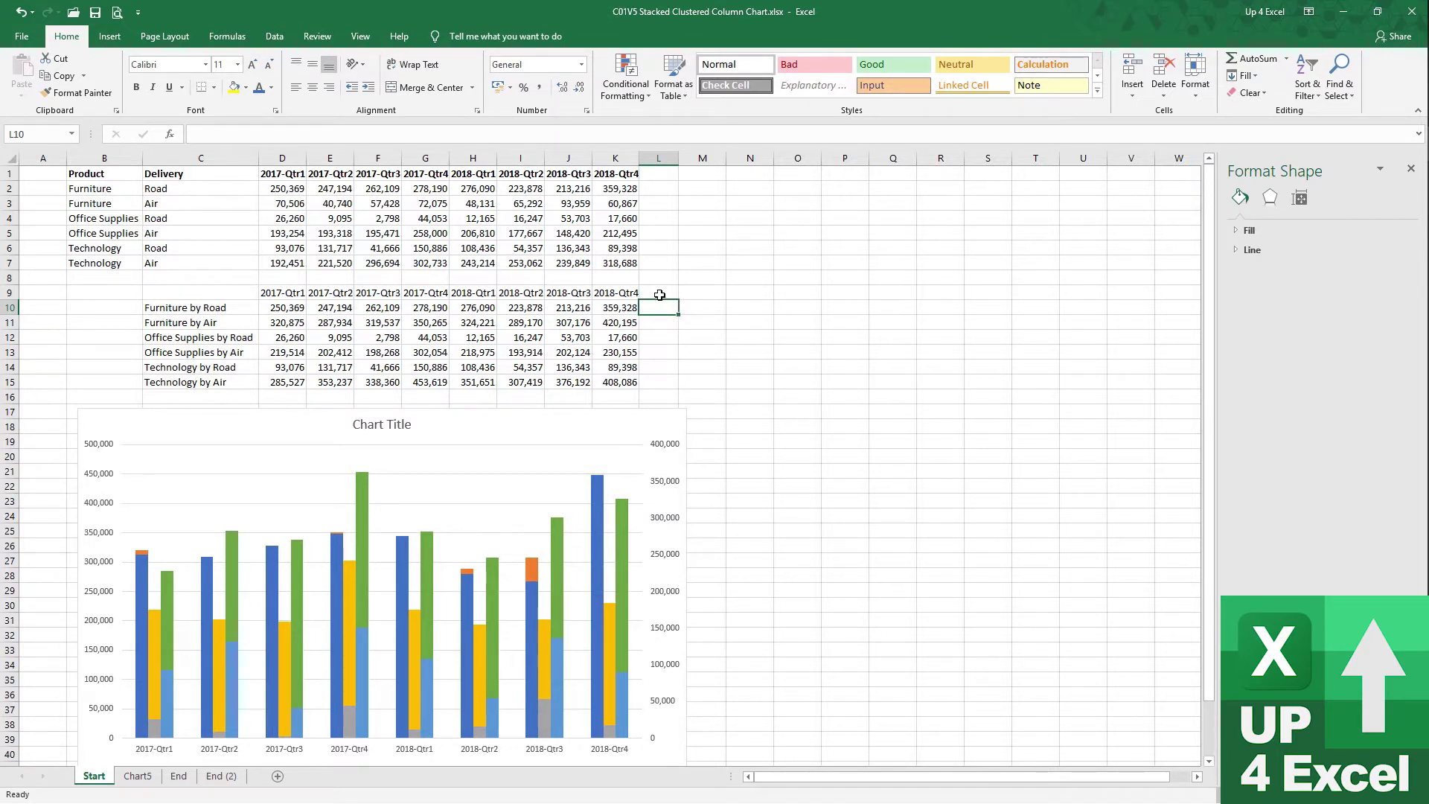
- Label C16 'Max' and enter =MAX(D10:K15) in D16, returning 453,619
left_click(235, 400)
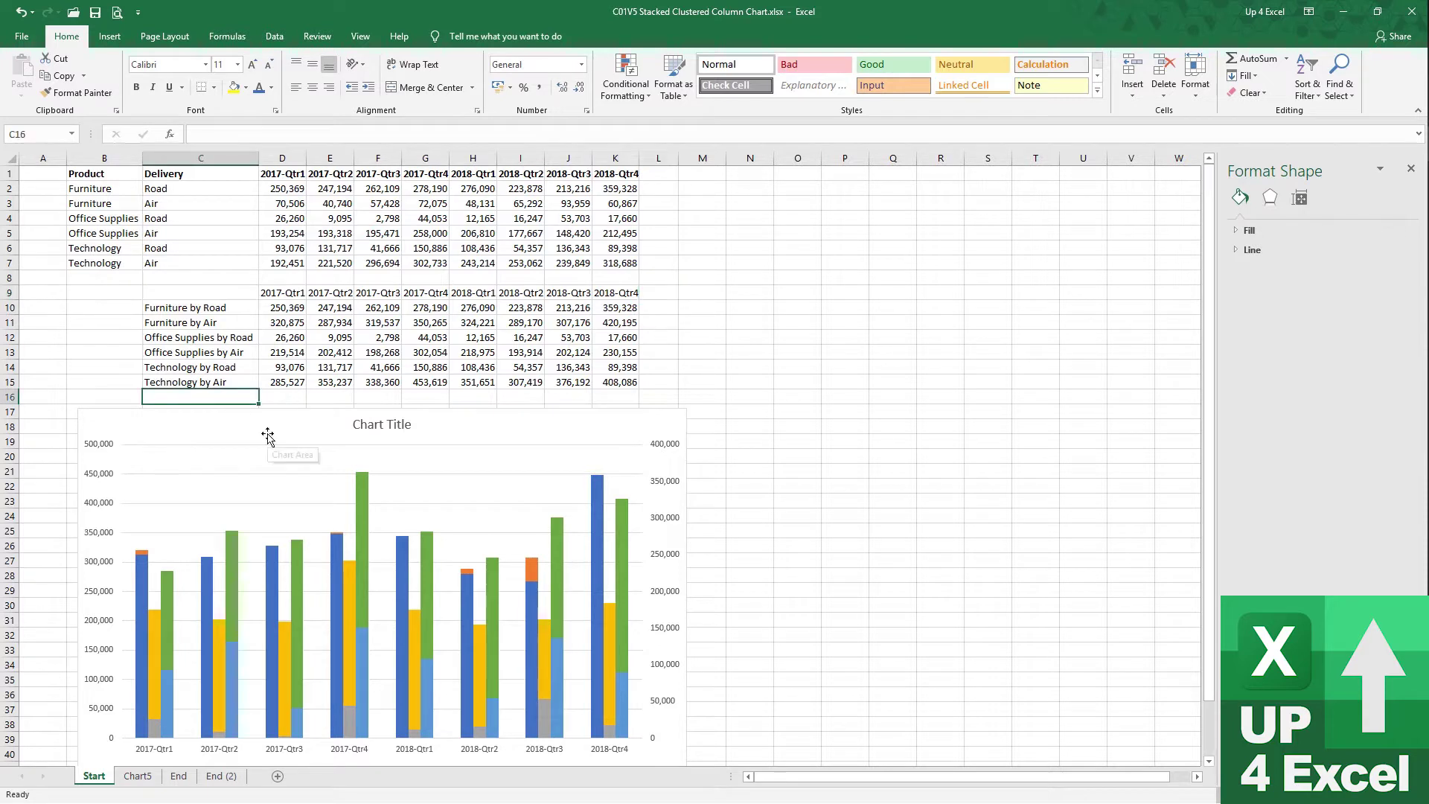
type("Max")
key("Tab")
type("=max(")
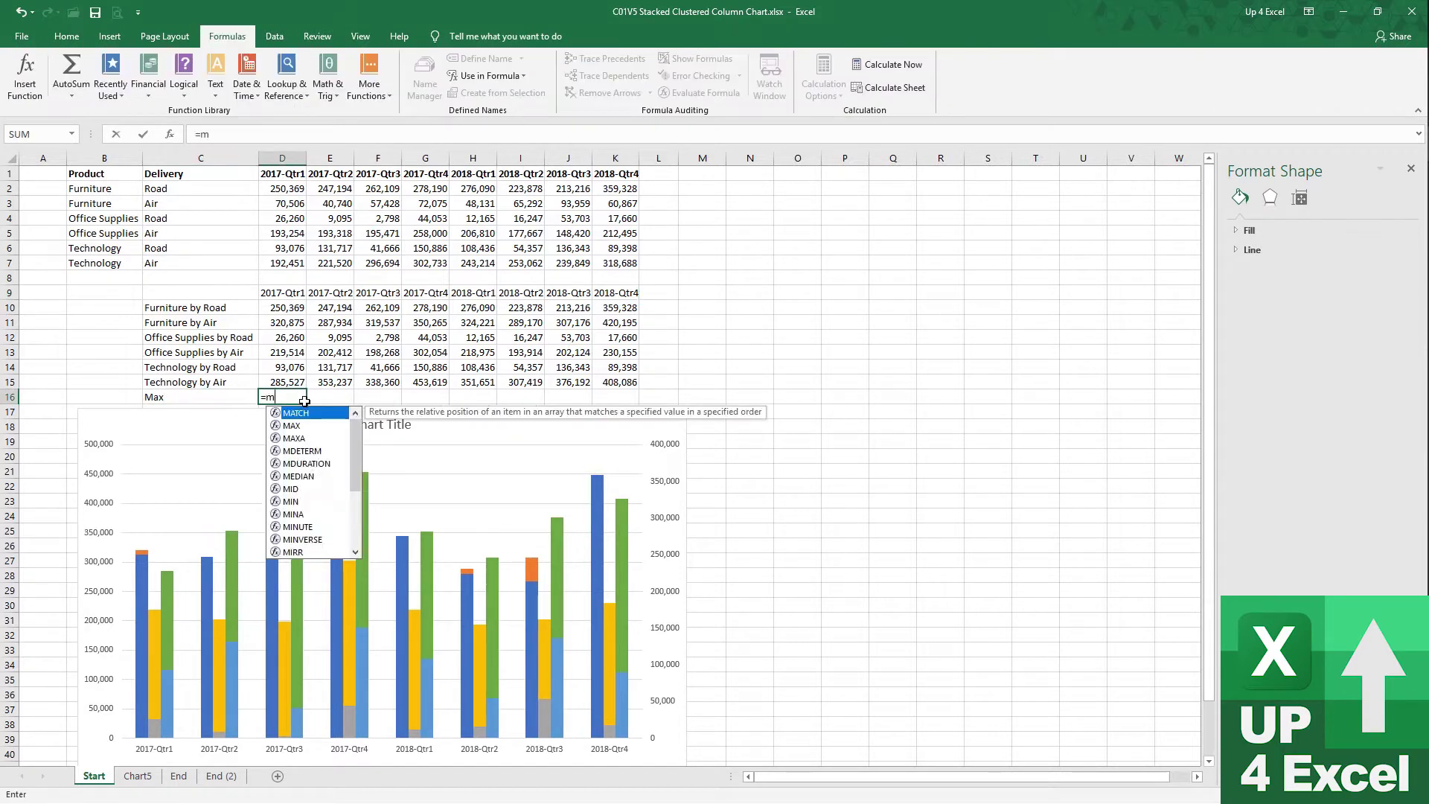
key("Up")
key("ctrl+shift+Right")
key("ctrl+shift+Up")
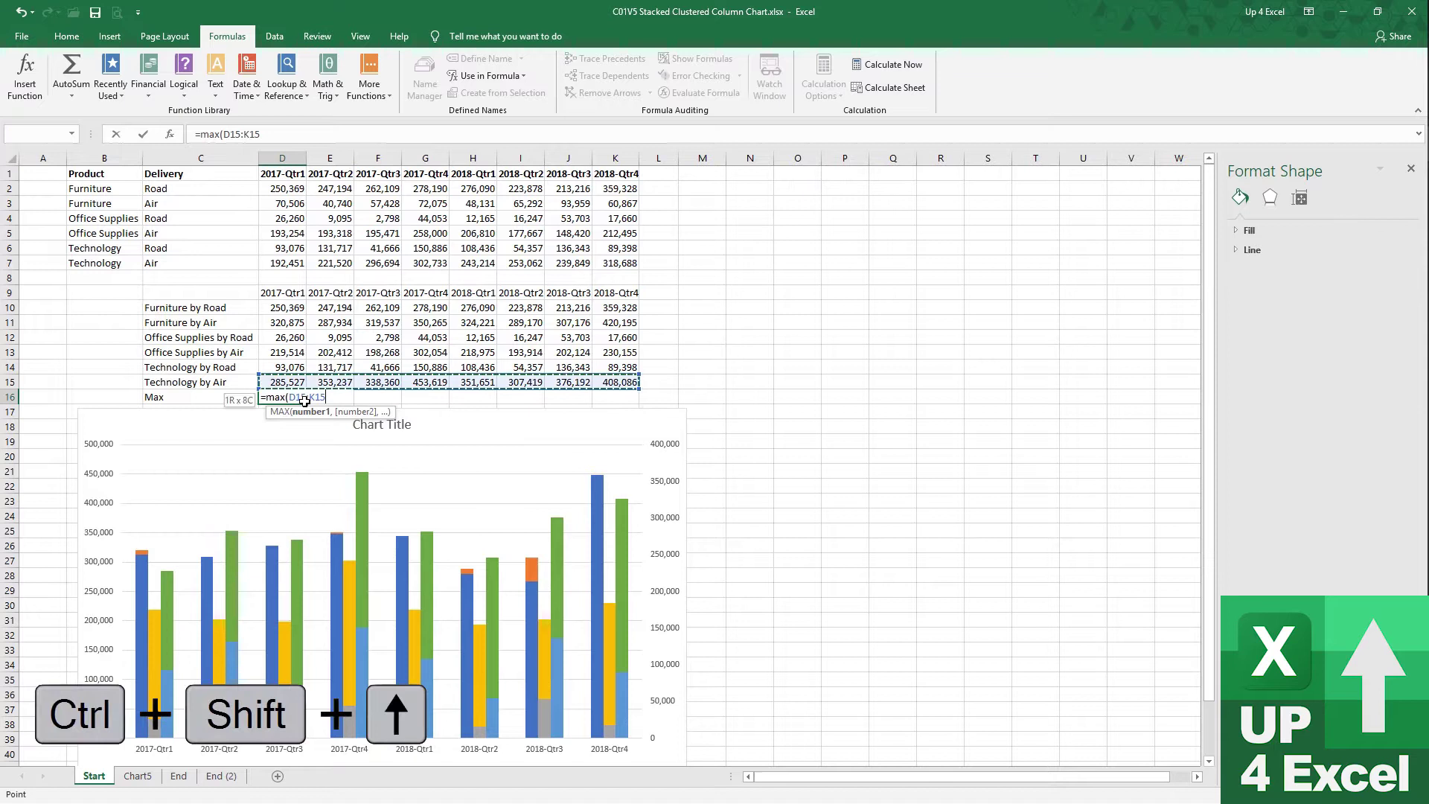
key("ctrl+Return")
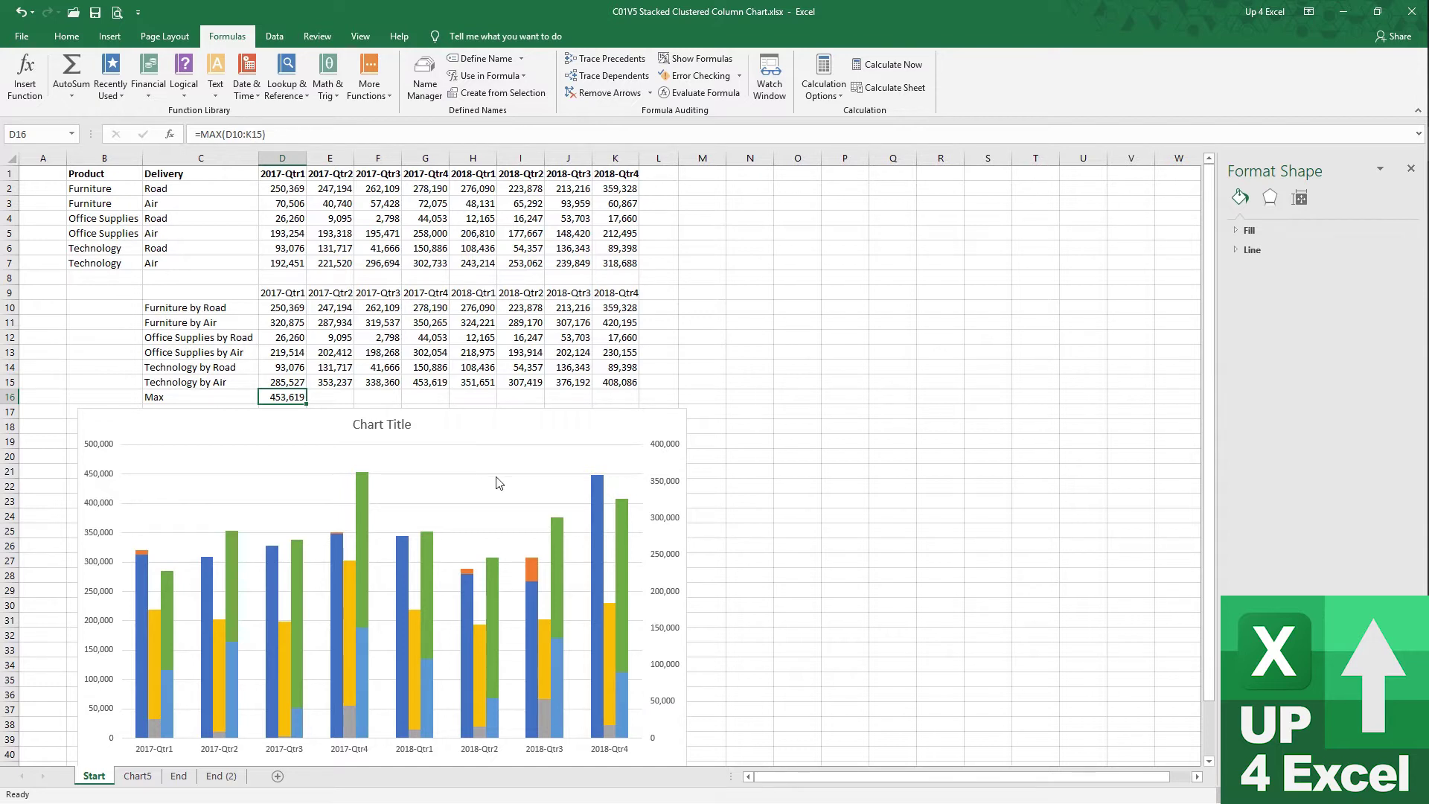
- Add a chart series named MaxP whose value is cell D16 (=Start!$D$16)
left_click(504, 426)
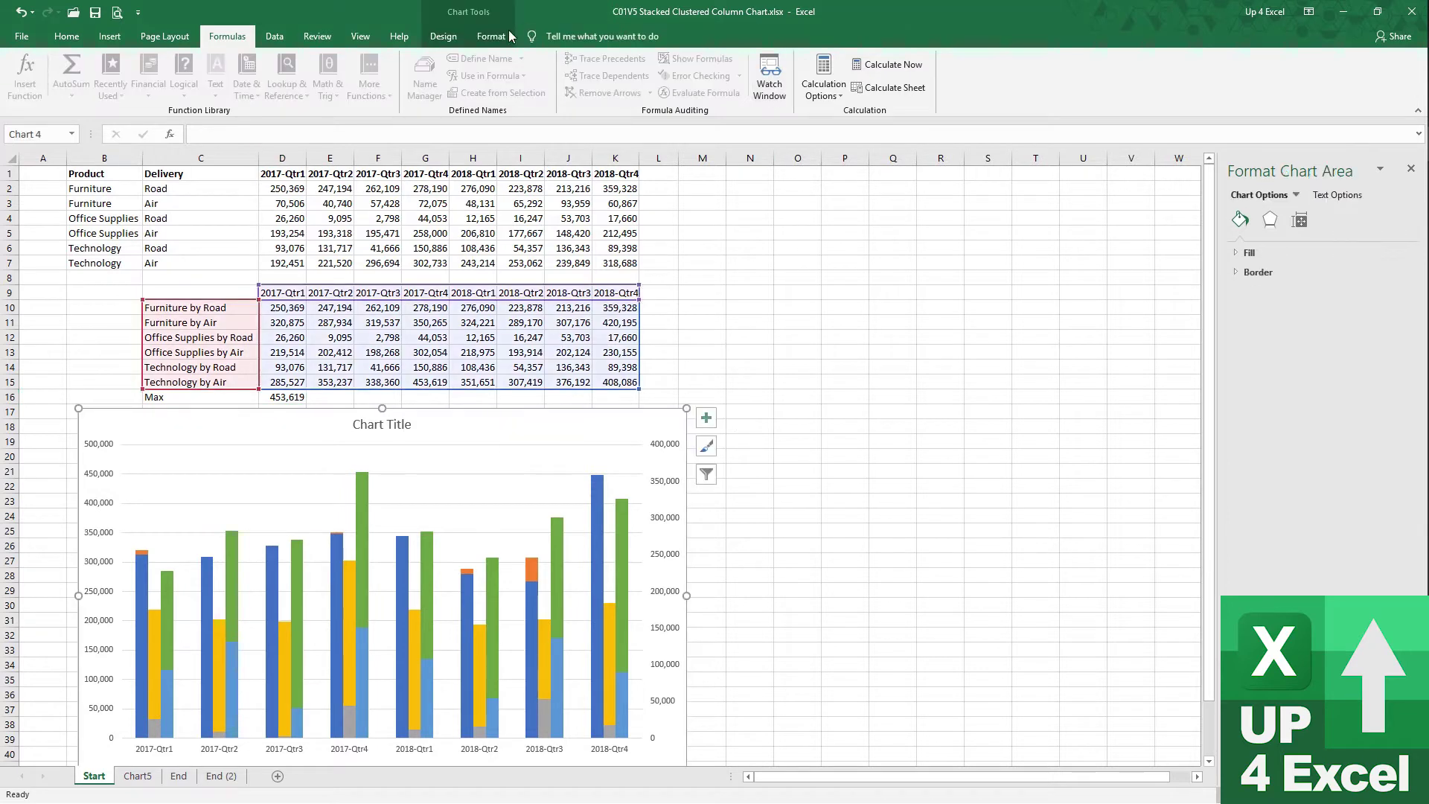
left_click(487, 37)
left_click(450, 38)
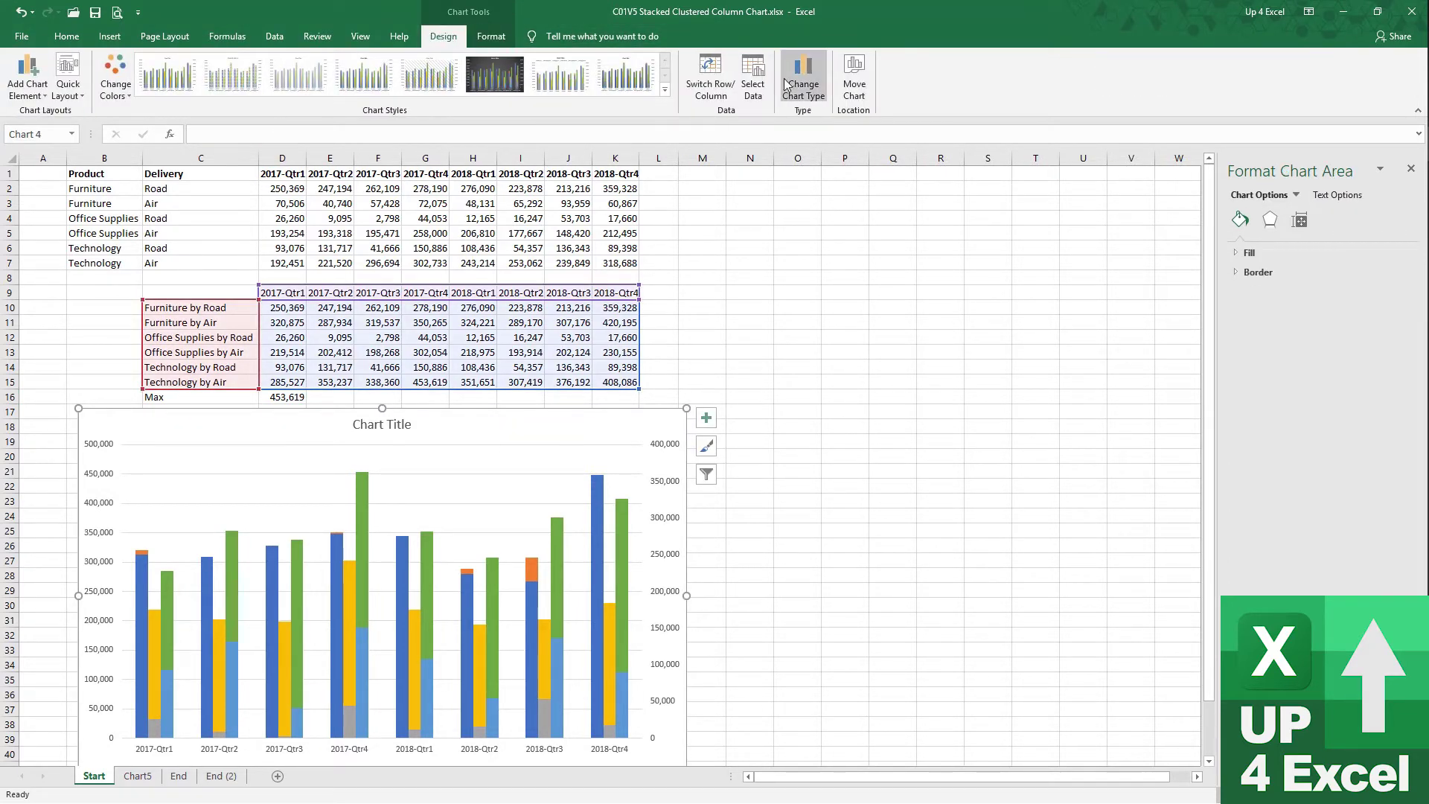
left_click(753, 89)
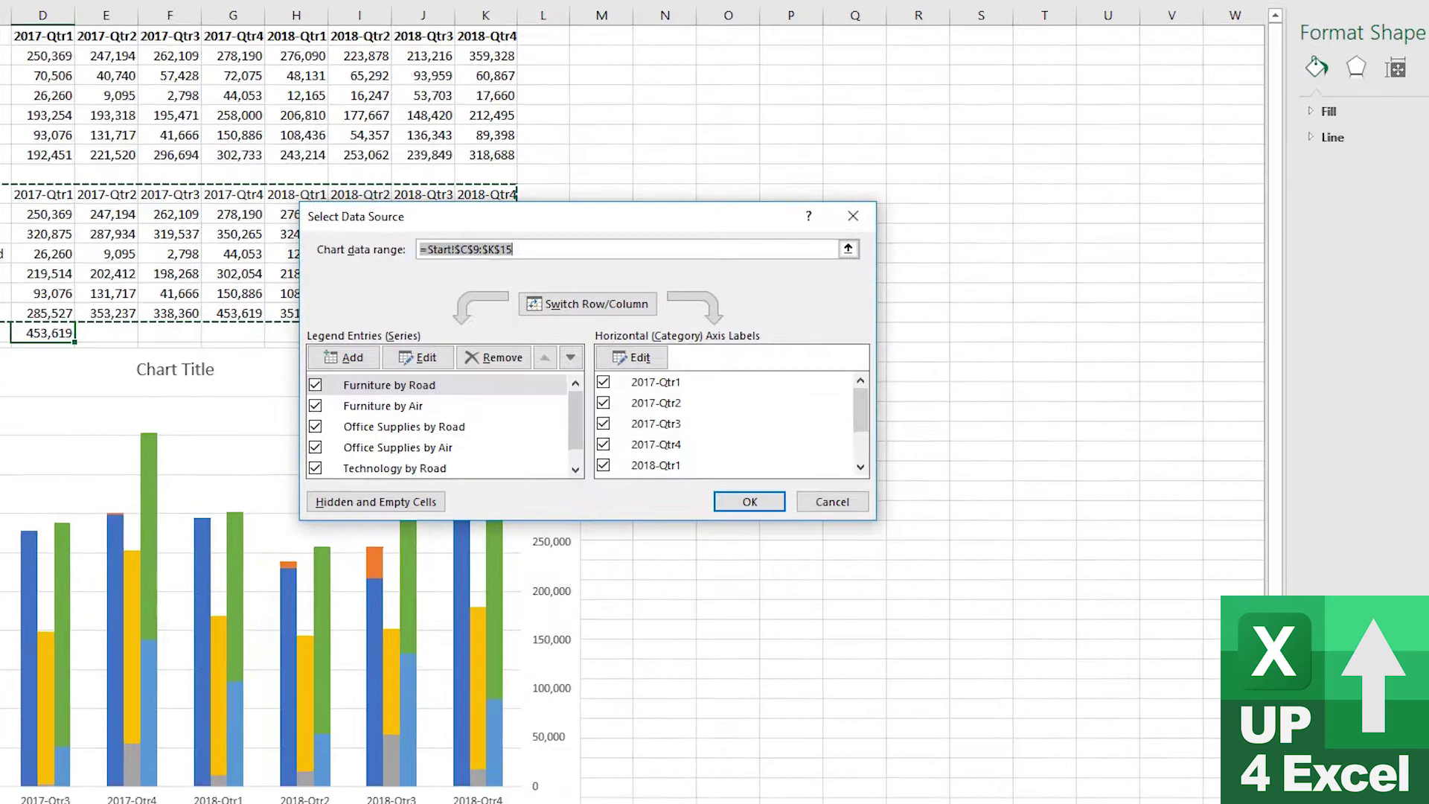
left_click(354, 363)
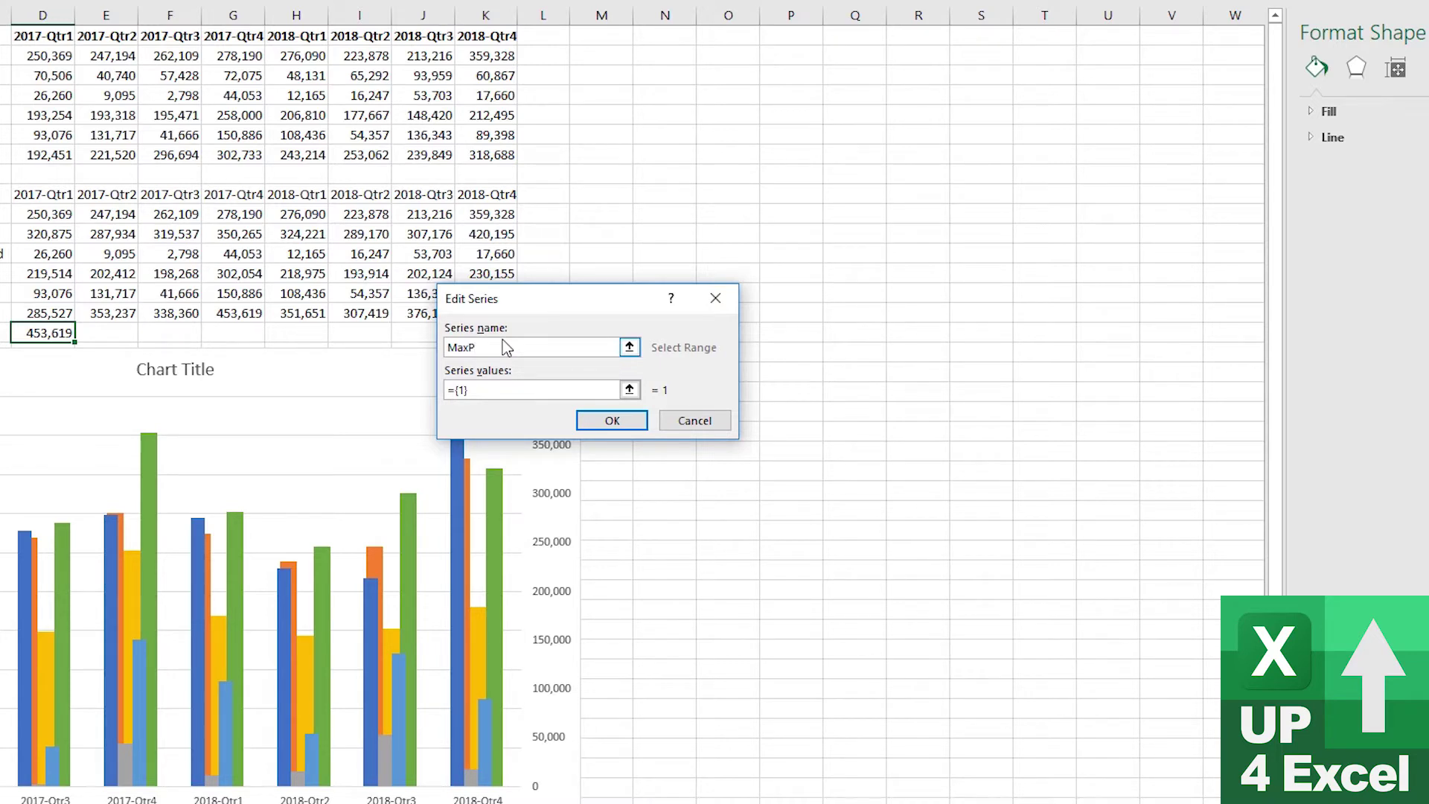
type("MaxP")
left_click(576, 392)
key("BackSpace")
key("BackSpace")
left_click(48, 332)
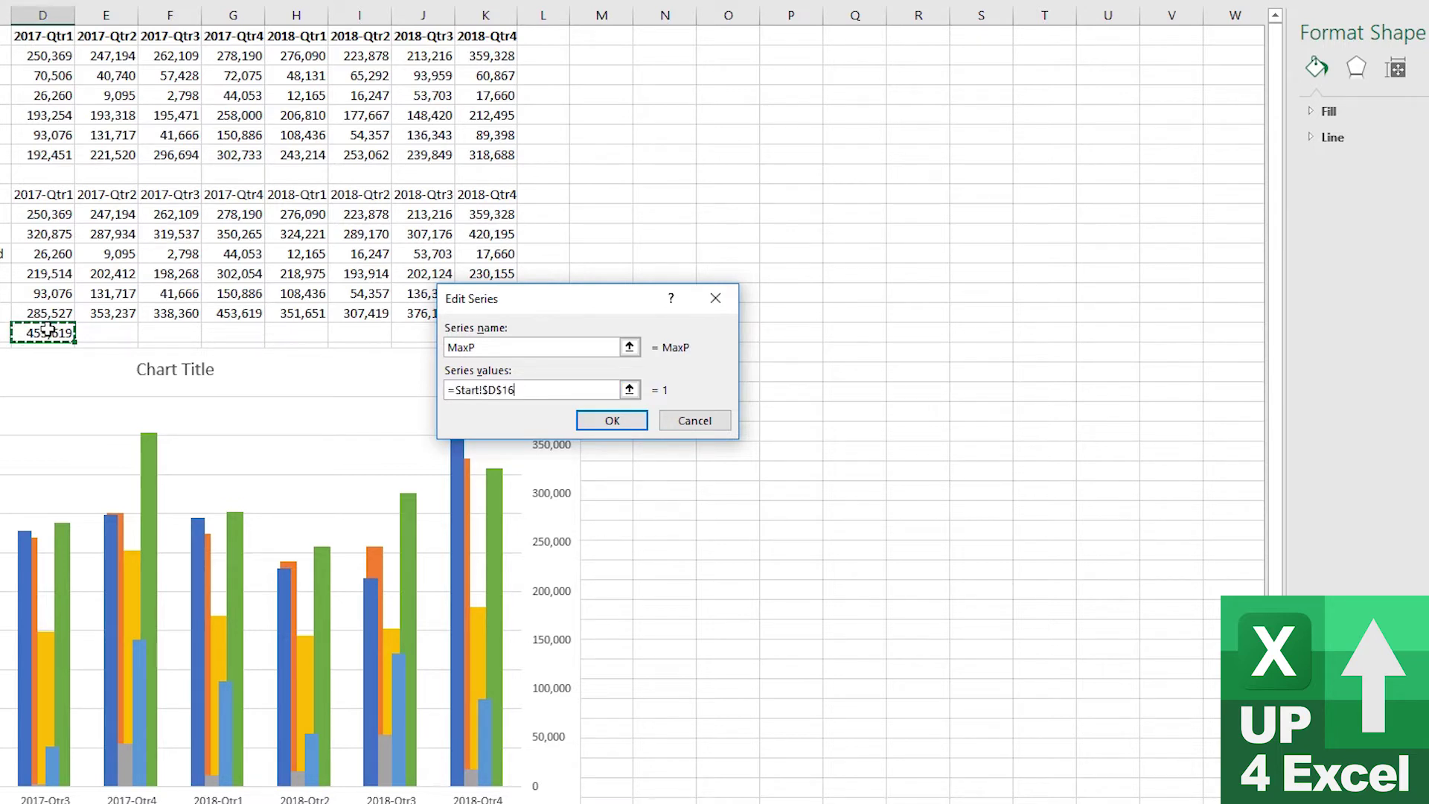
left_click(598, 426)
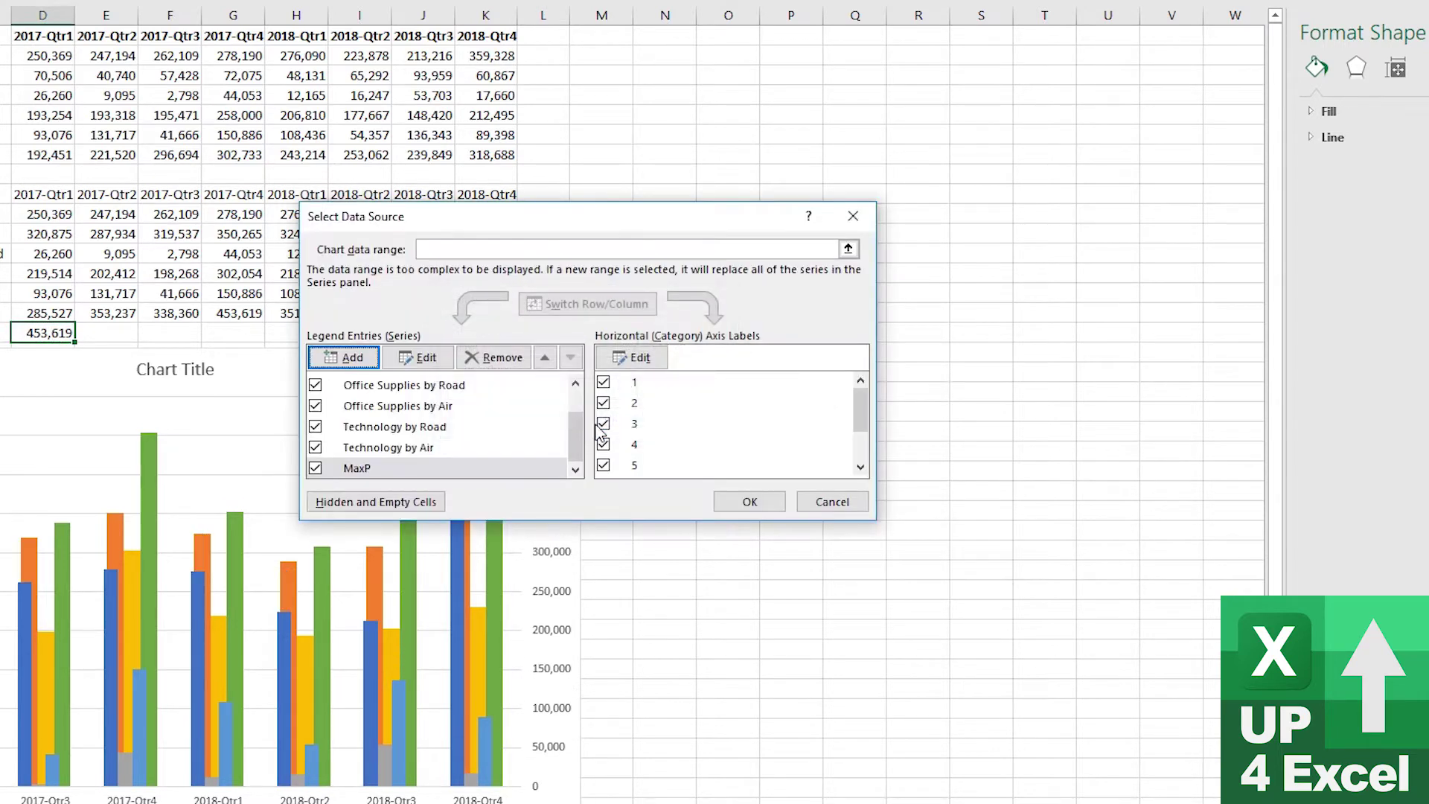
- Add a MaxS series also valued from D16 and apply both to the chart
left_click(344, 363)
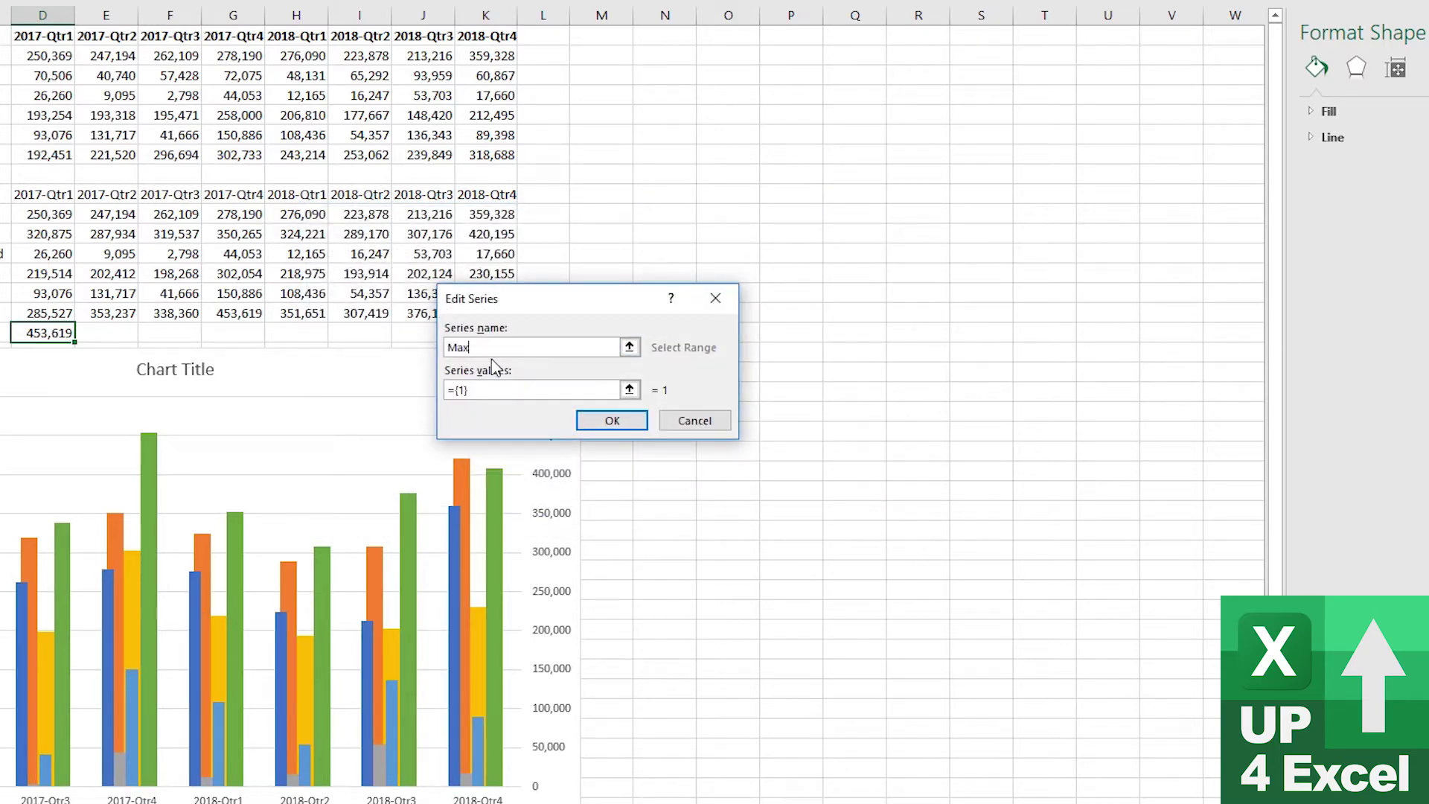
left_click(533, 389)
left_click(49, 332)
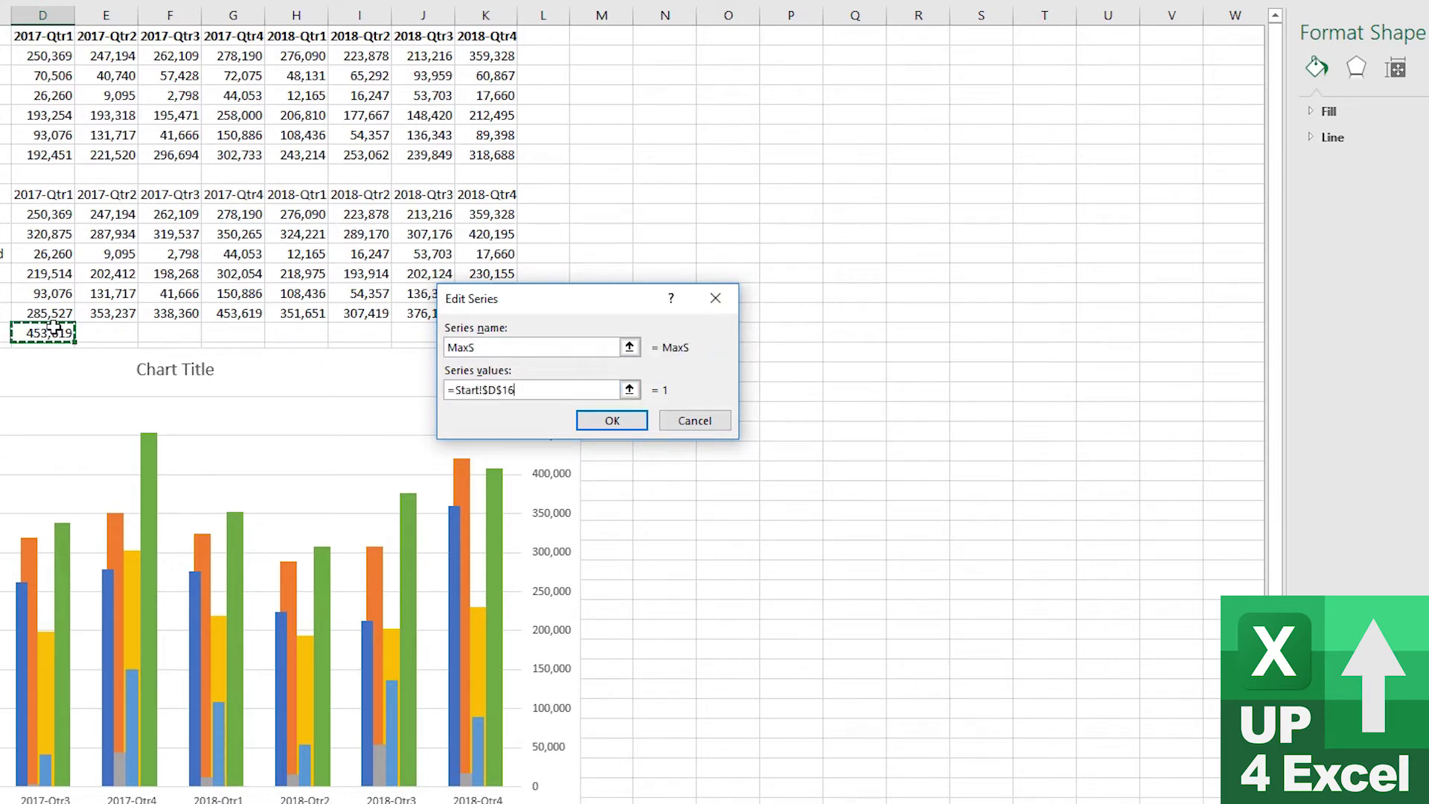
left_click(610, 421)
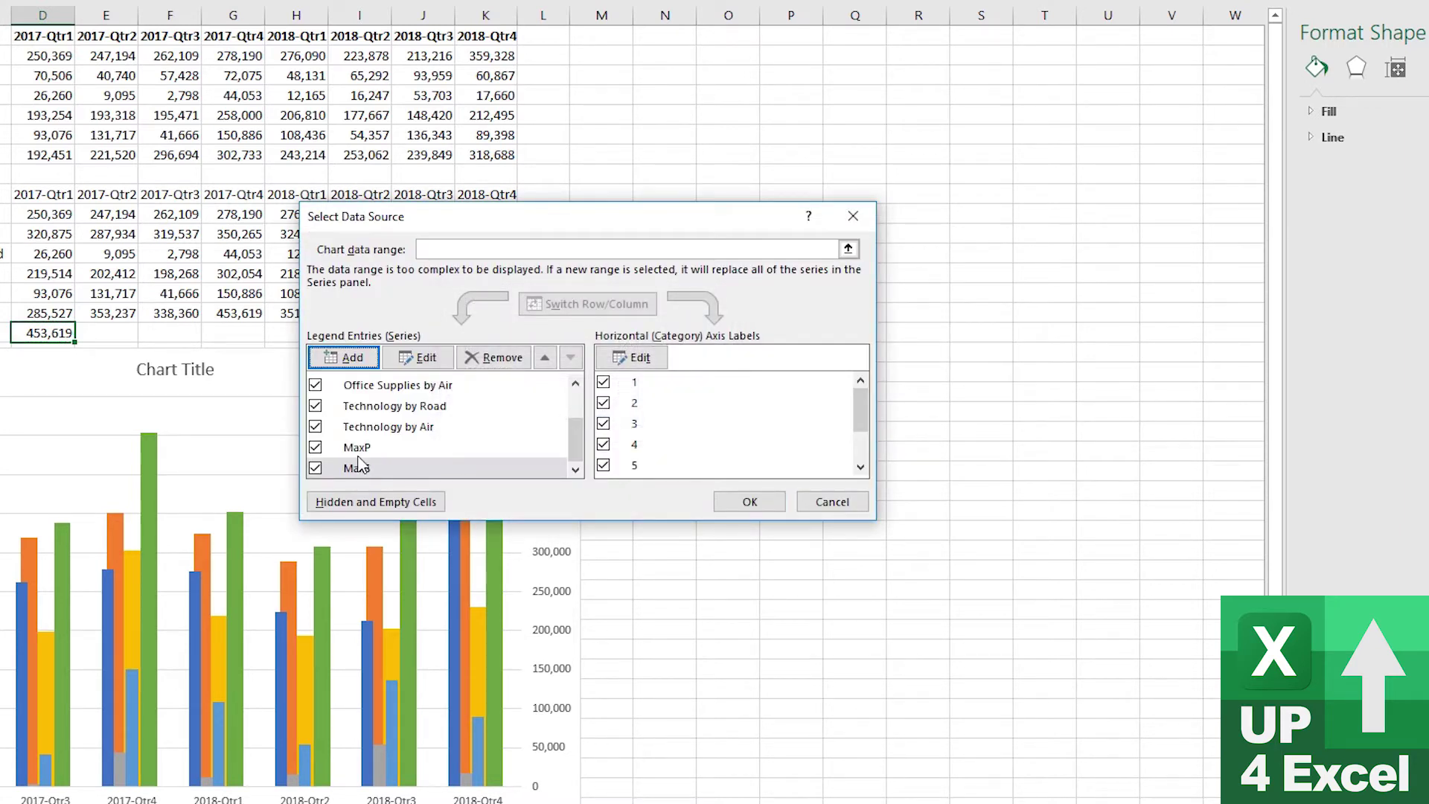
left_click(750, 502)
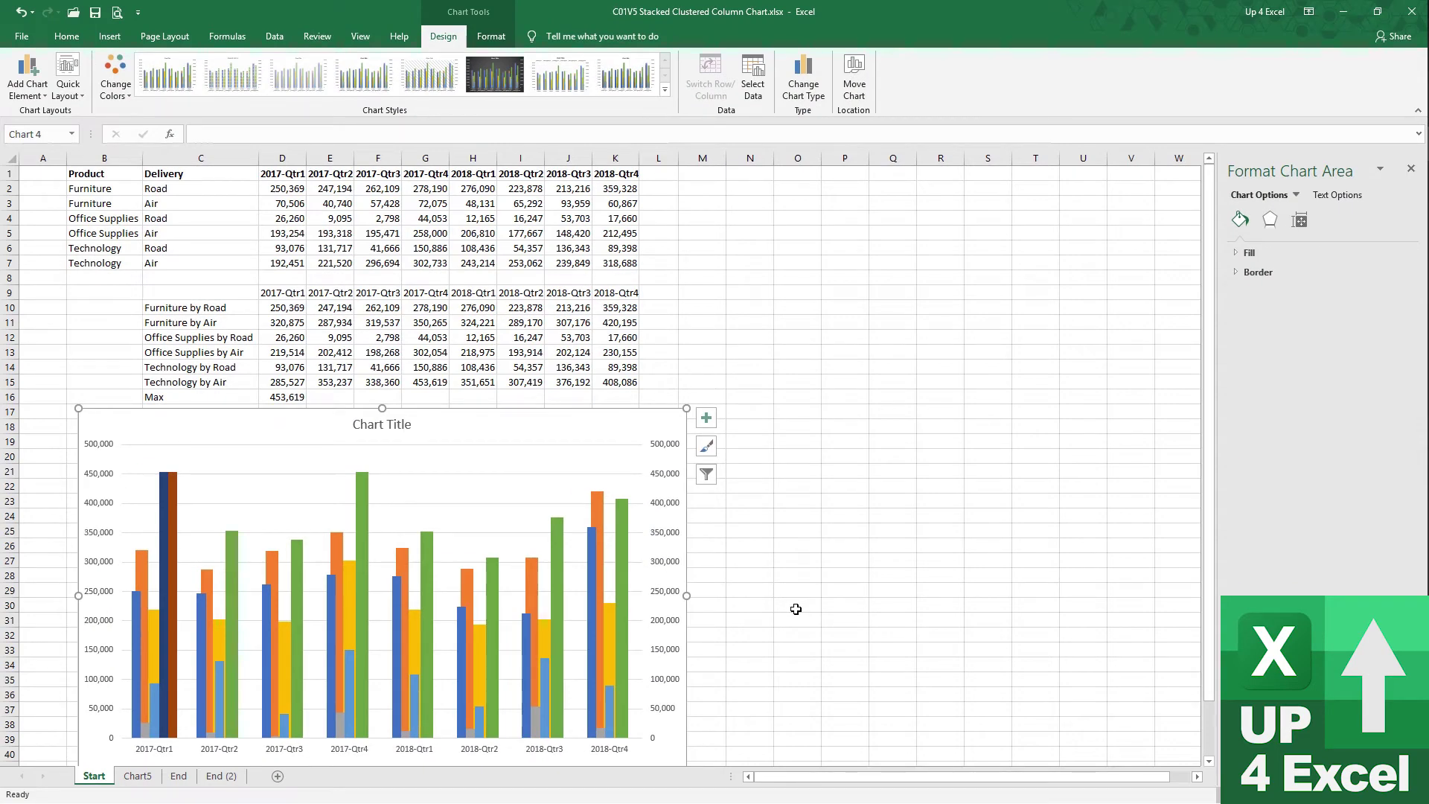
- Plot the MaxS series on the primary axis
left_click(172, 507)
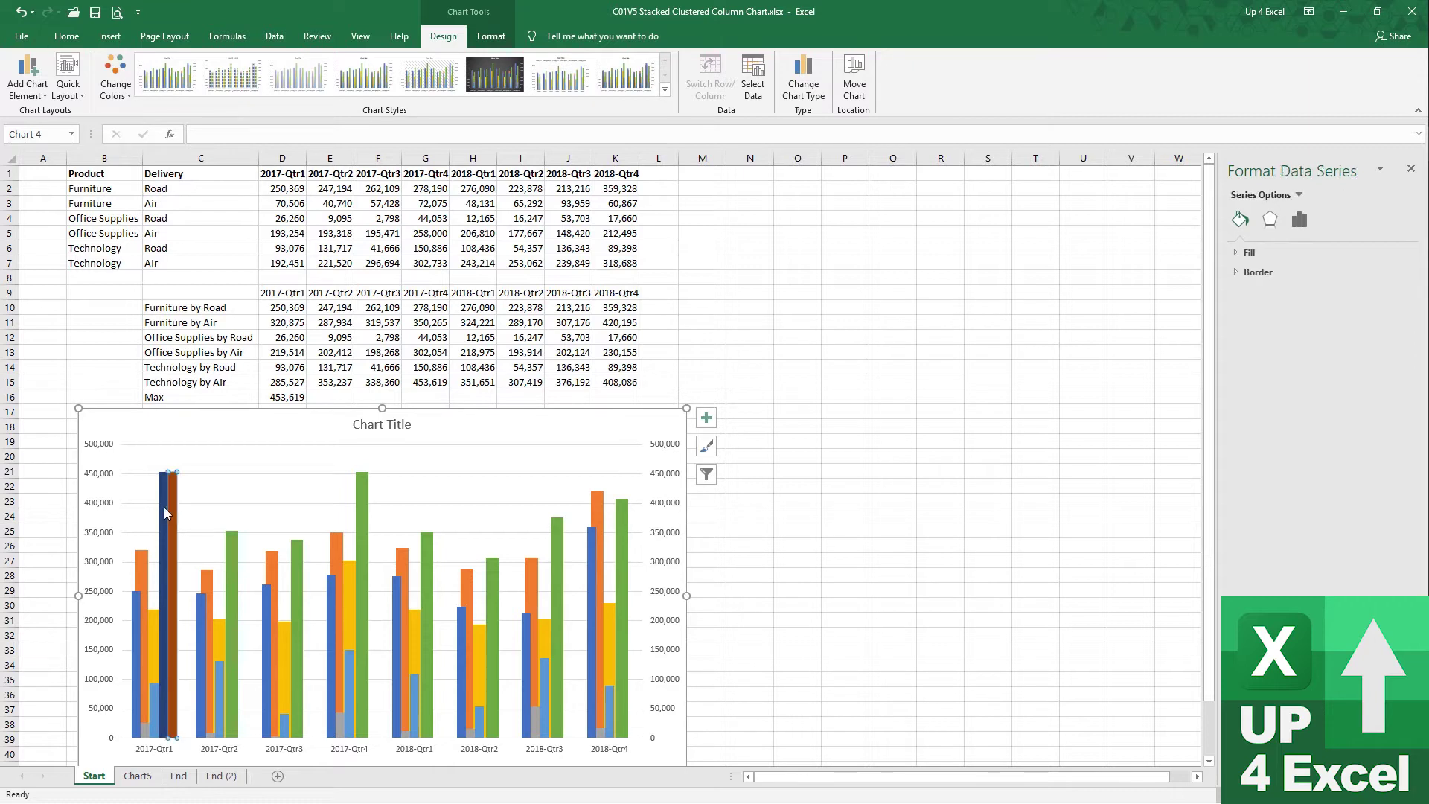
left_click(163, 514)
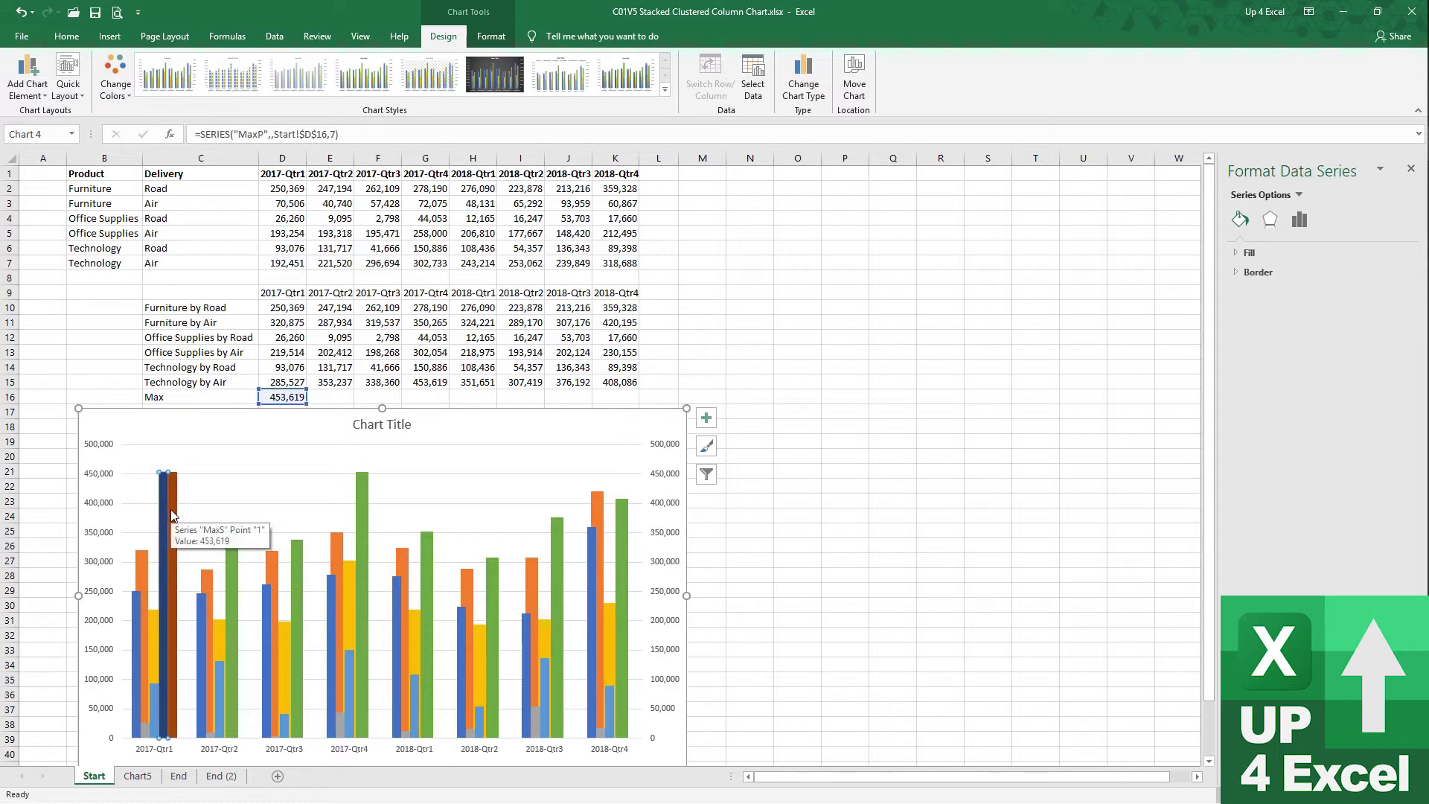
left_click(171, 509)
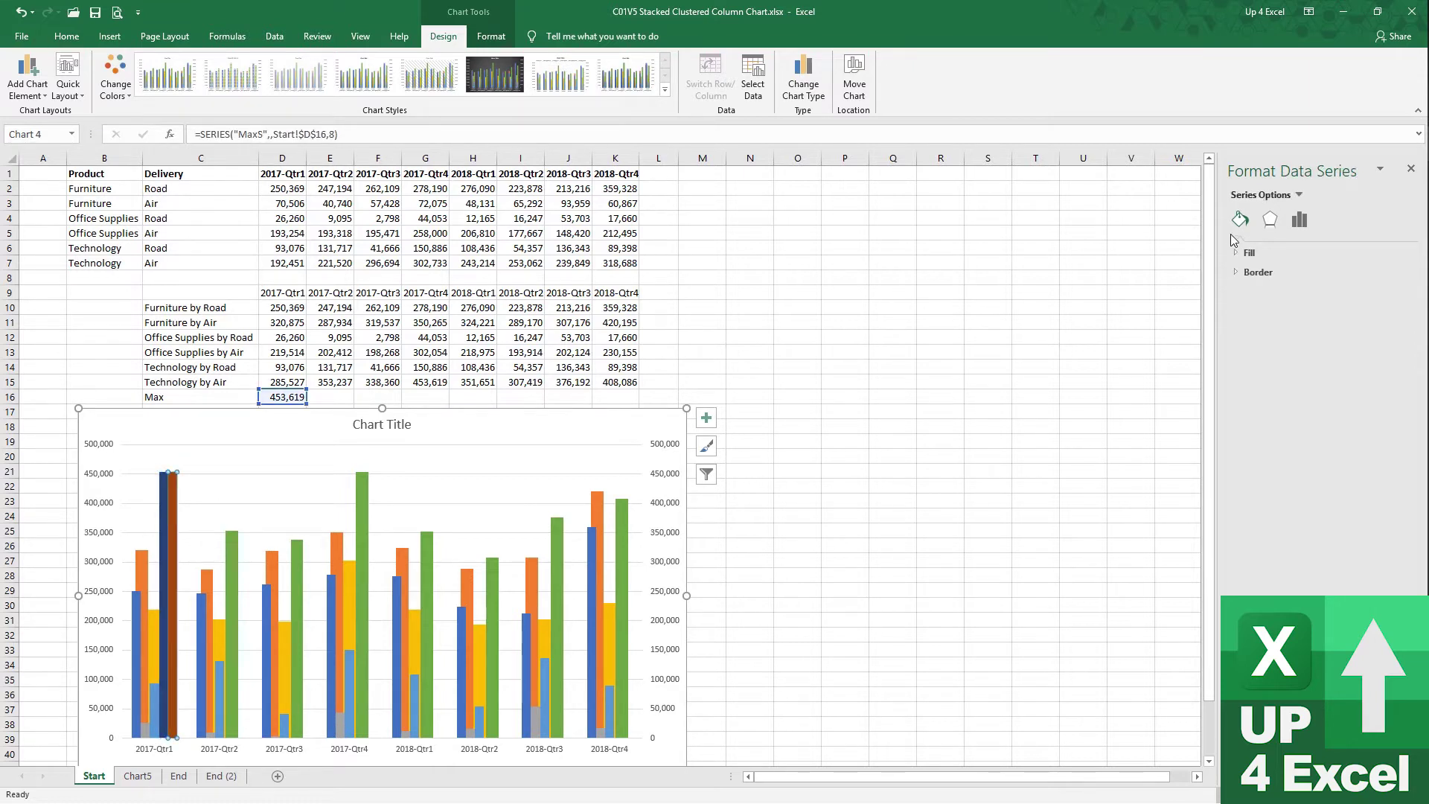
left_click(1299, 219)
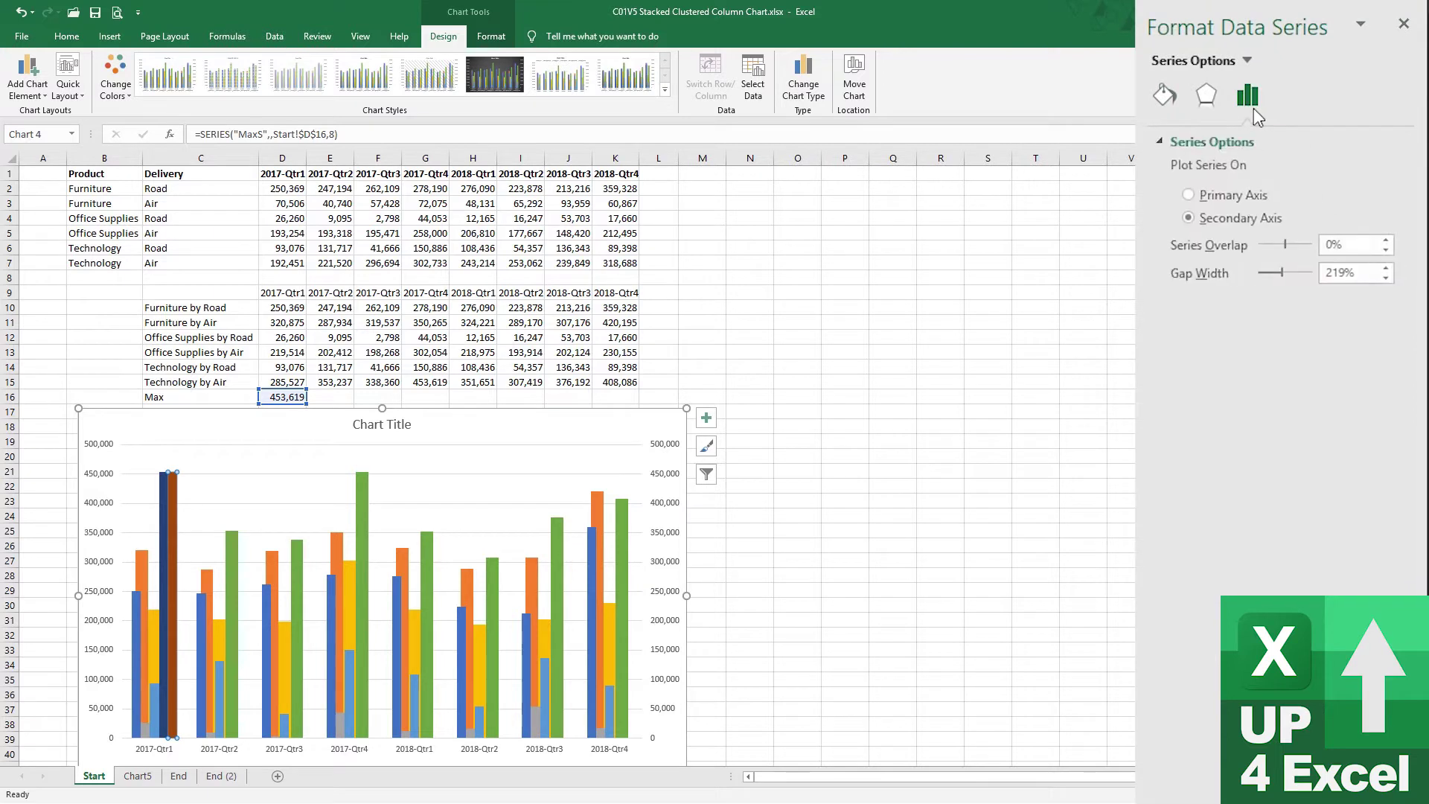
left_click(1188, 195)
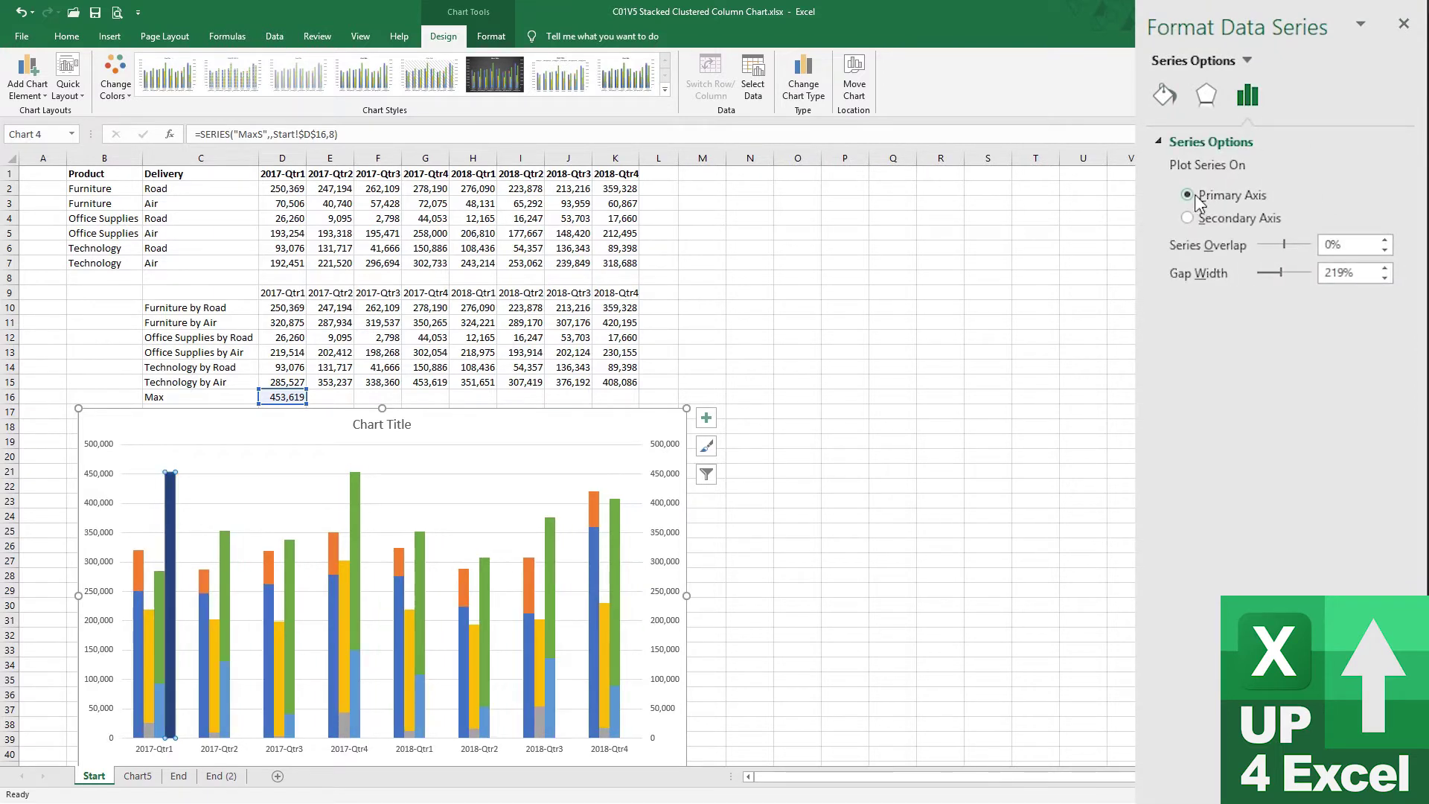
- Keep the MaxP series on the secondary axis
left_click(175, 497)
left_click(171, 503)
left_click(1188, 217)
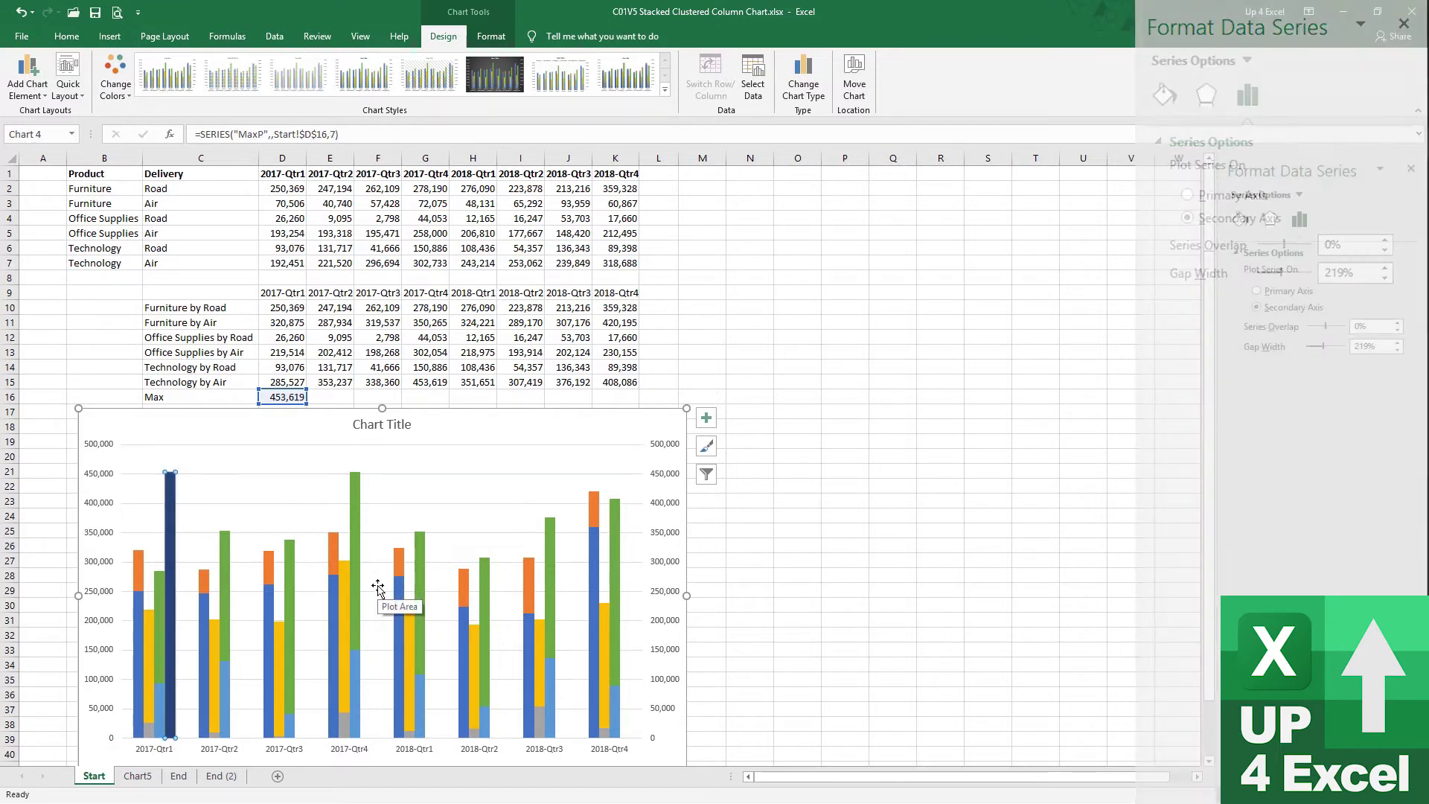
- Move the chart up to row 4 and enlarge it so the whole legend shows
left_click_drag(515, 438, 536, 254)
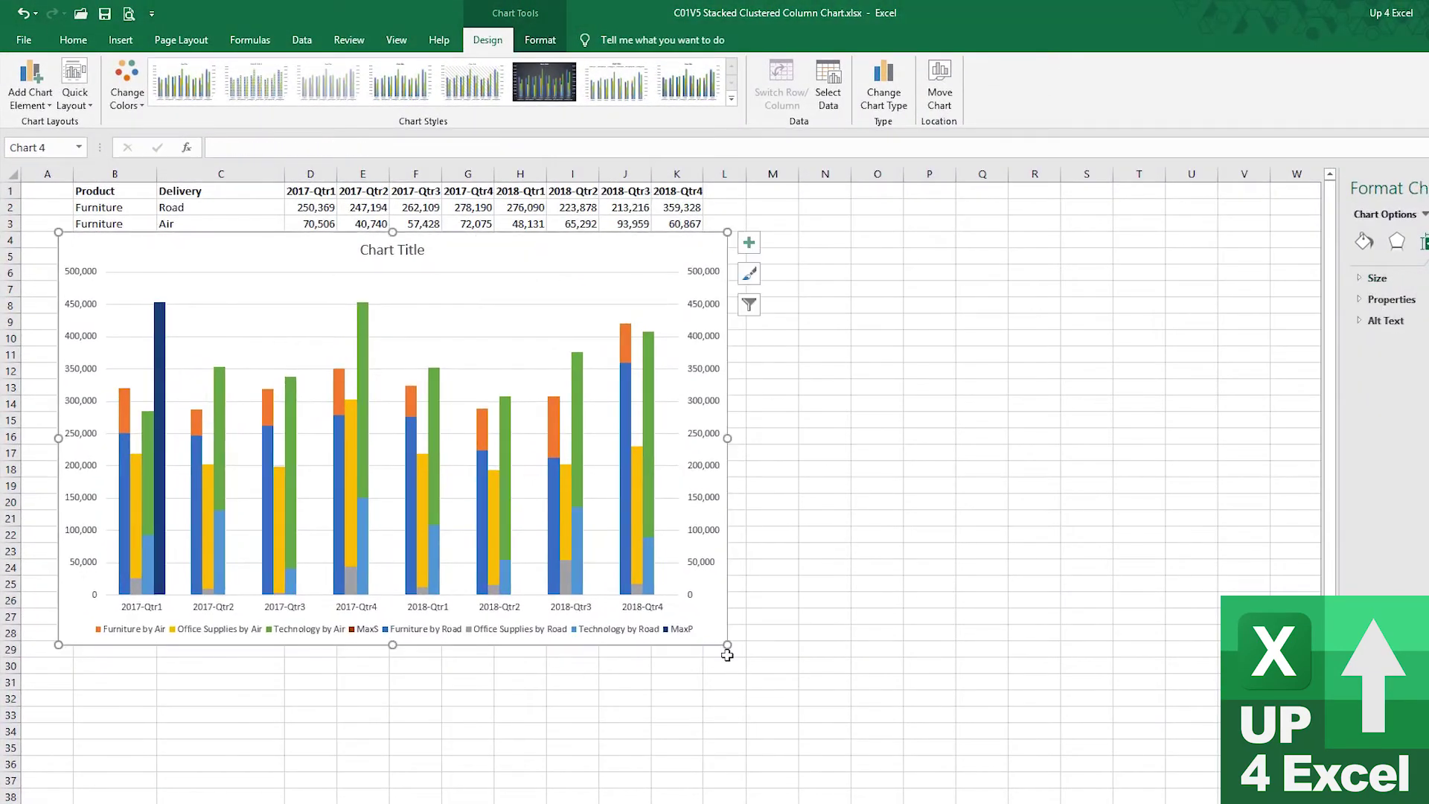
left_click_drag(727, 644, 788, 675)
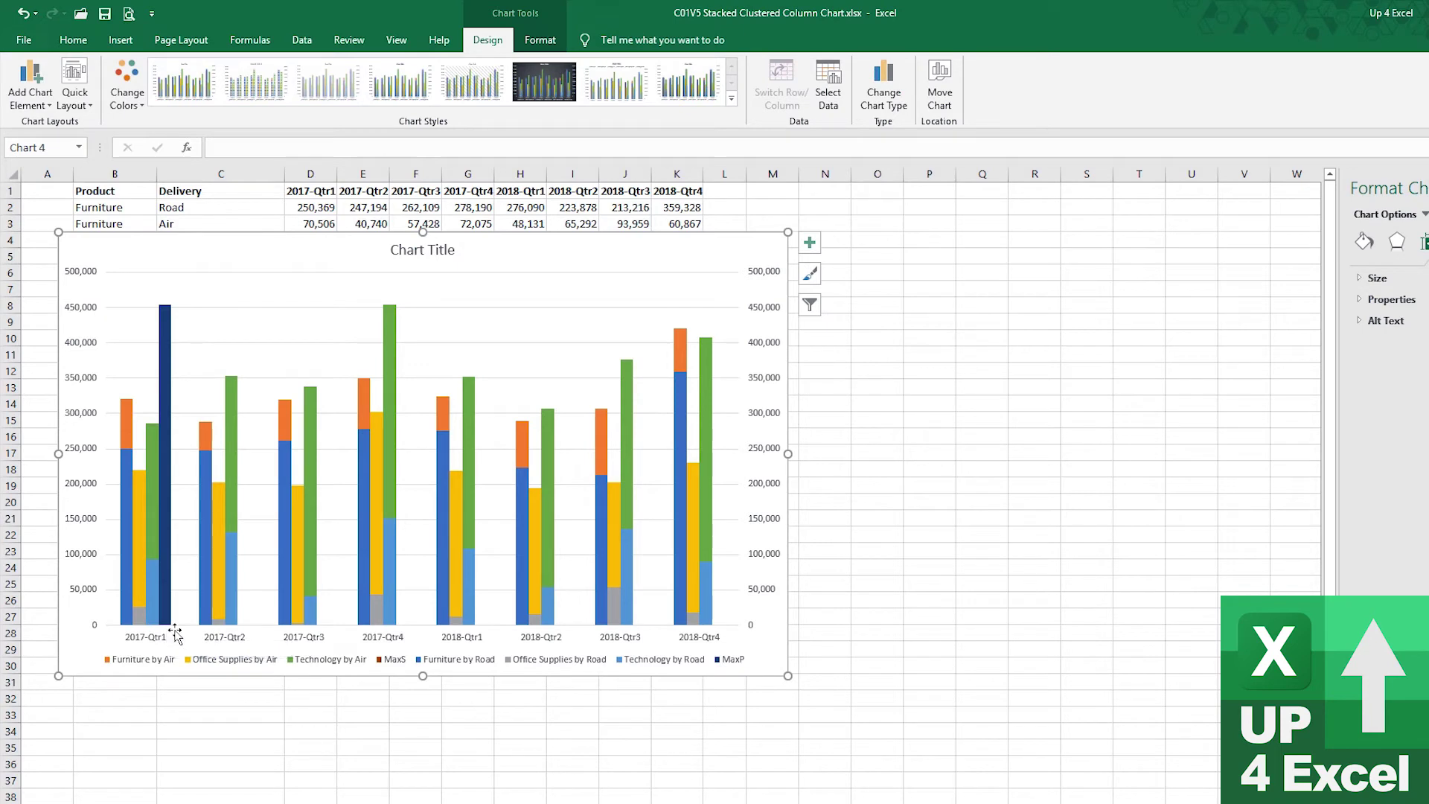
left_click(164, 350)
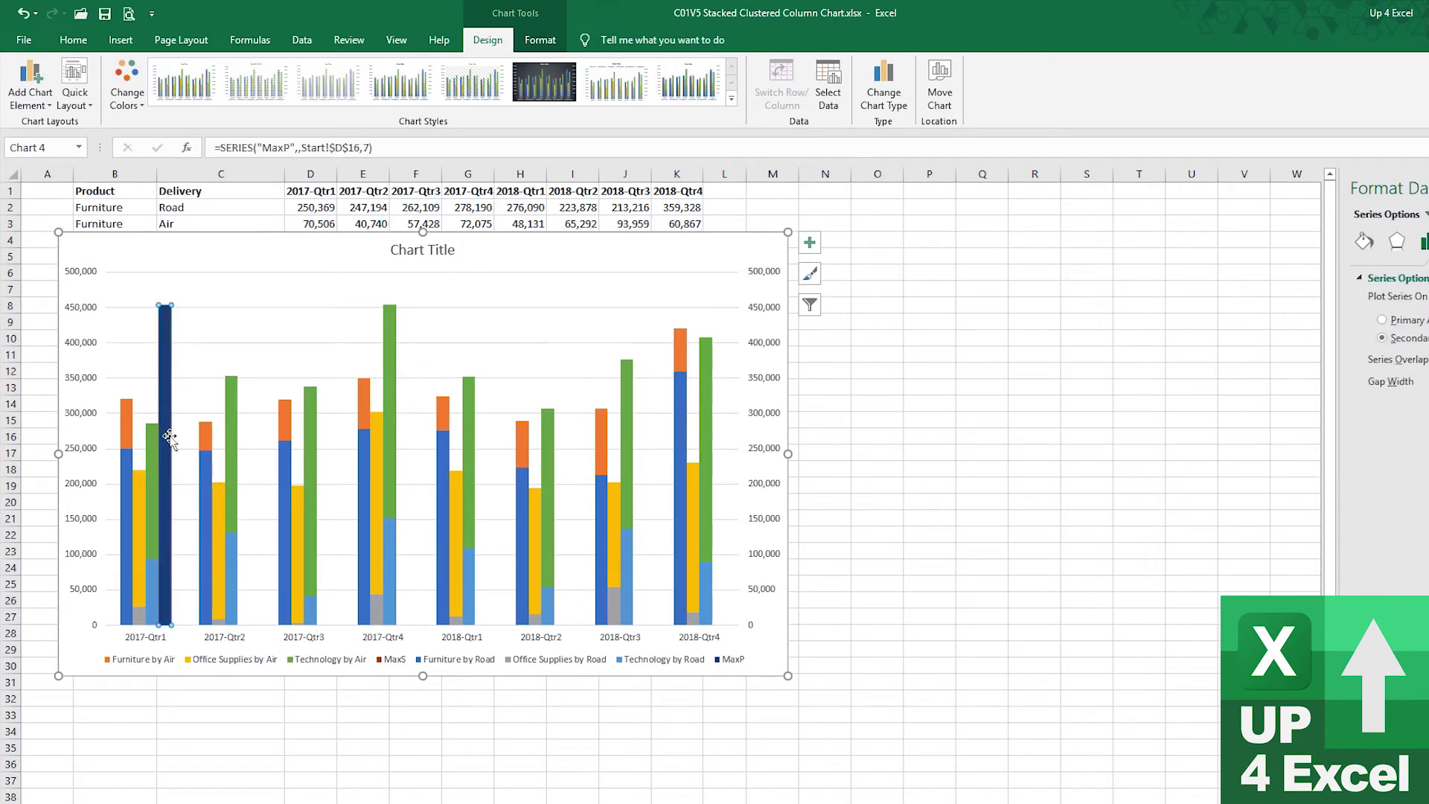
- In the Combo chart type settings, make MaxP and MaxS Line series
left_click(885, 108)
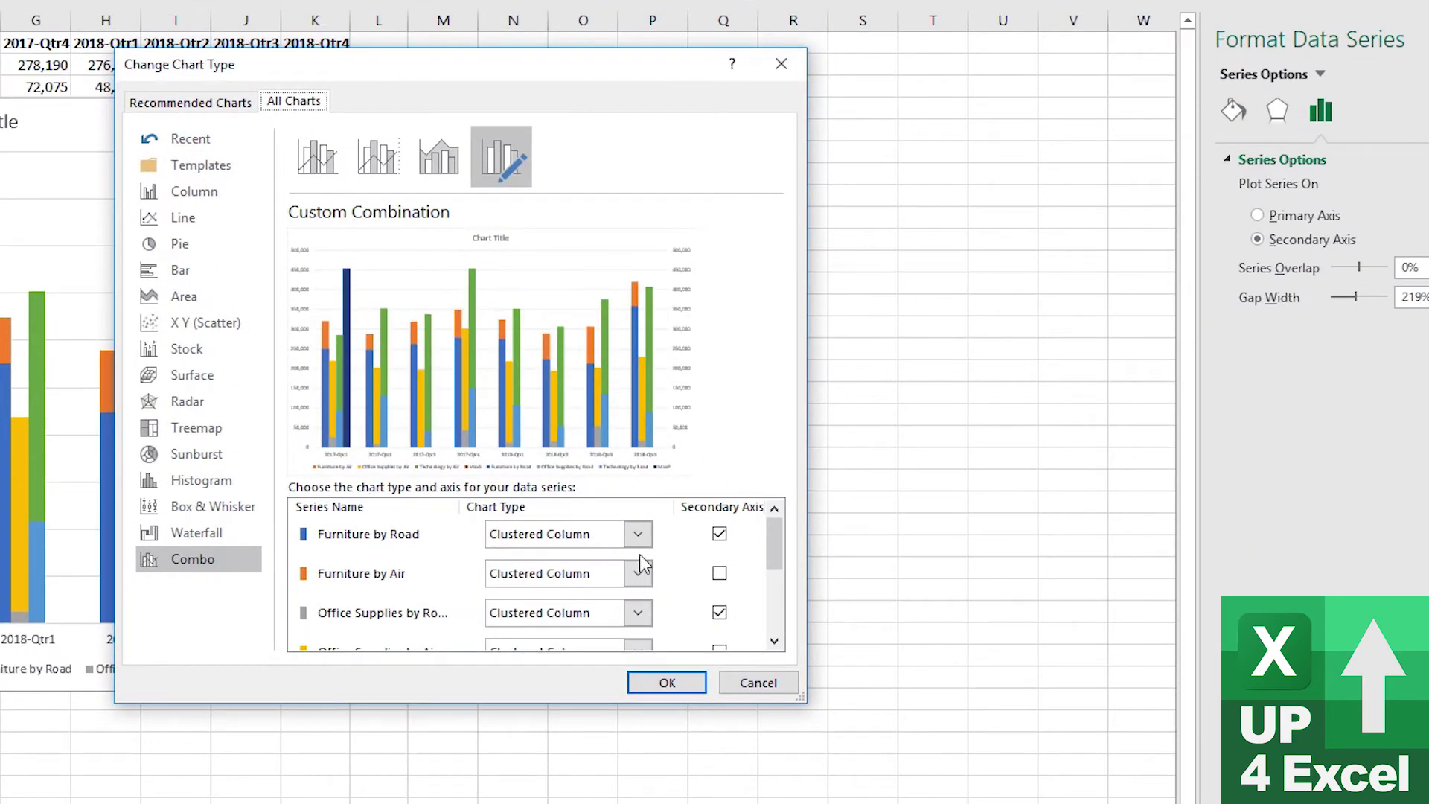
left_click_drag(775, 545, 776, 640)
left_click(639, 591)
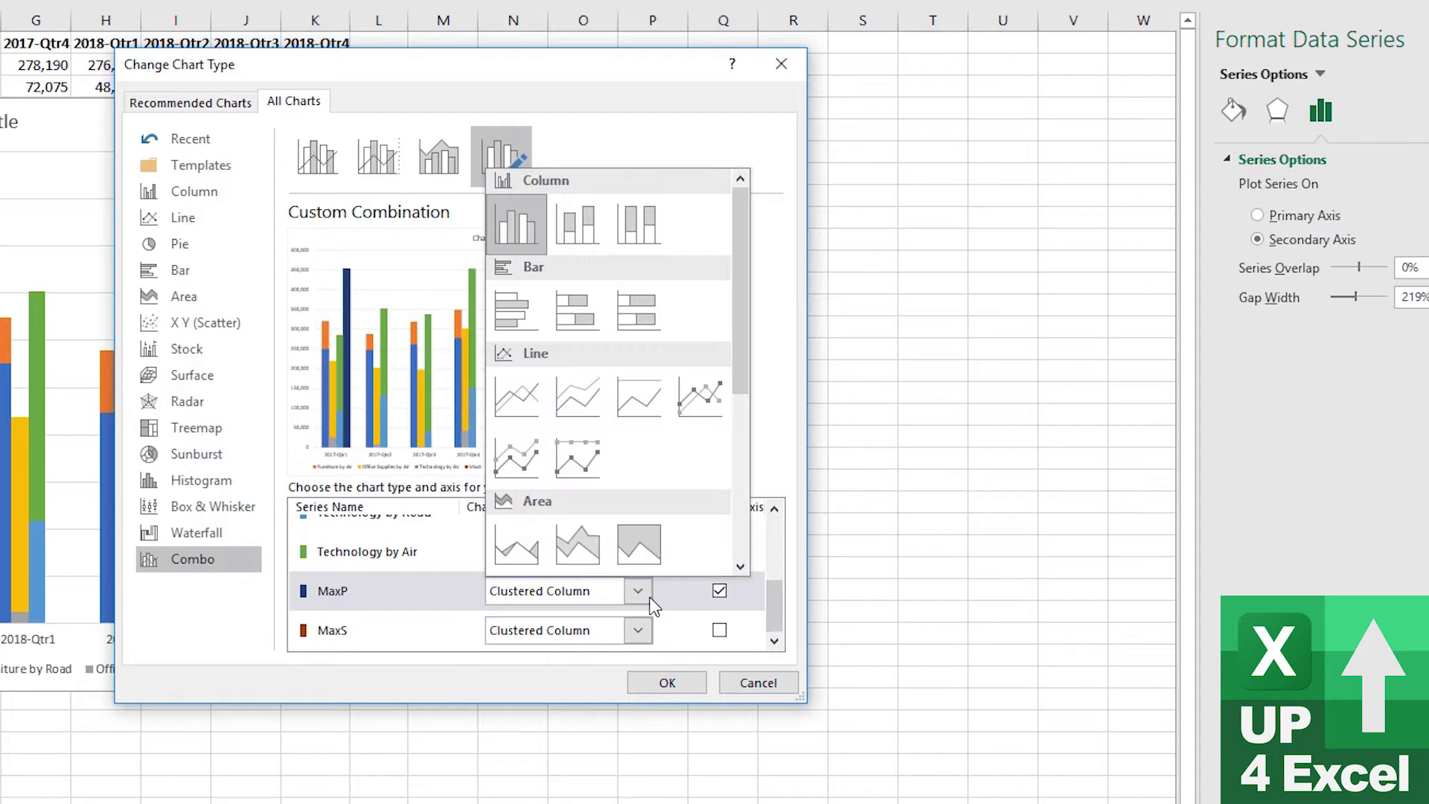
left_click(525, 389)
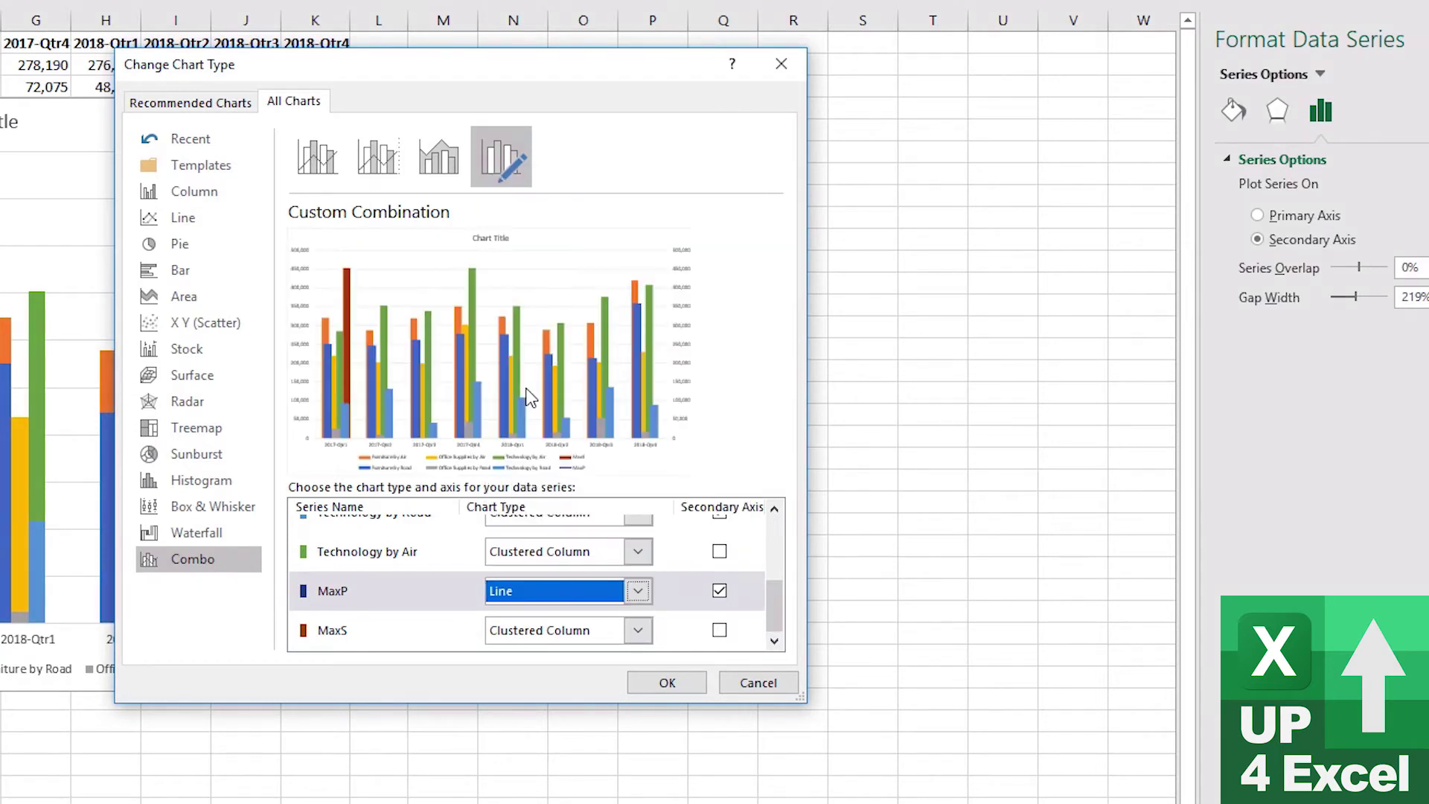
left_click(637, 633)
left_click(525, 452)
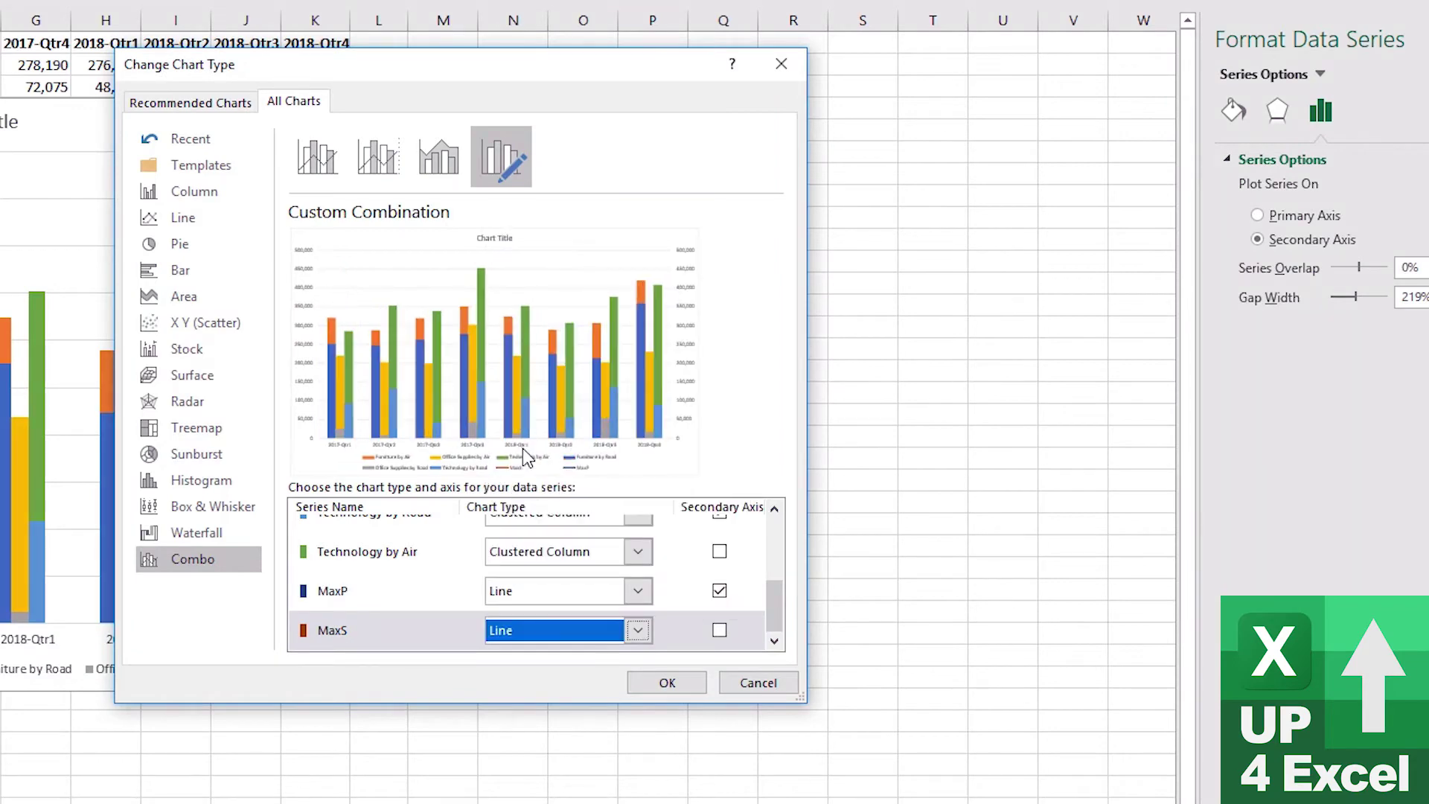
left_click(667, 682)
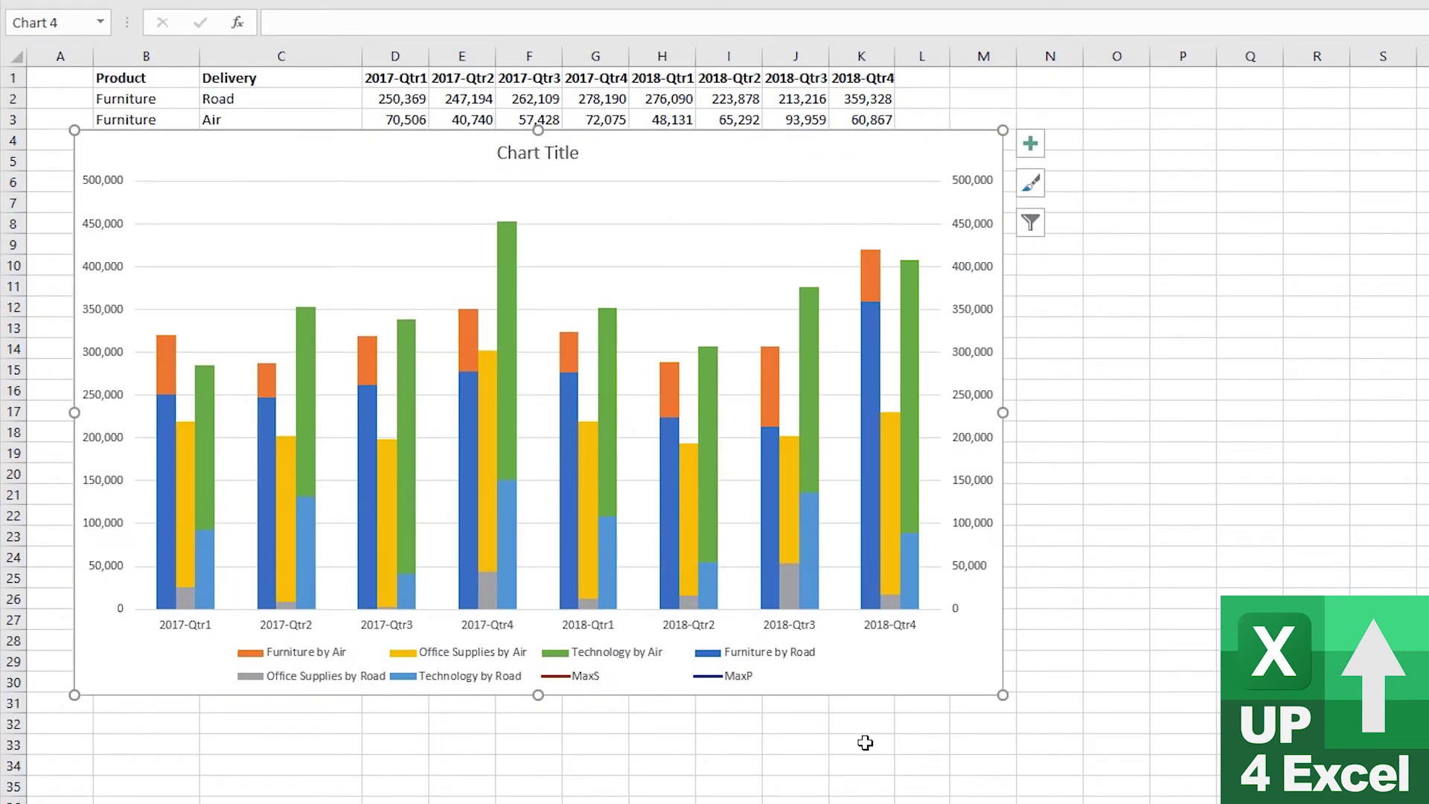
- Delete the MaxS and MaxP entries from the chart legend
left_click(491, 670)
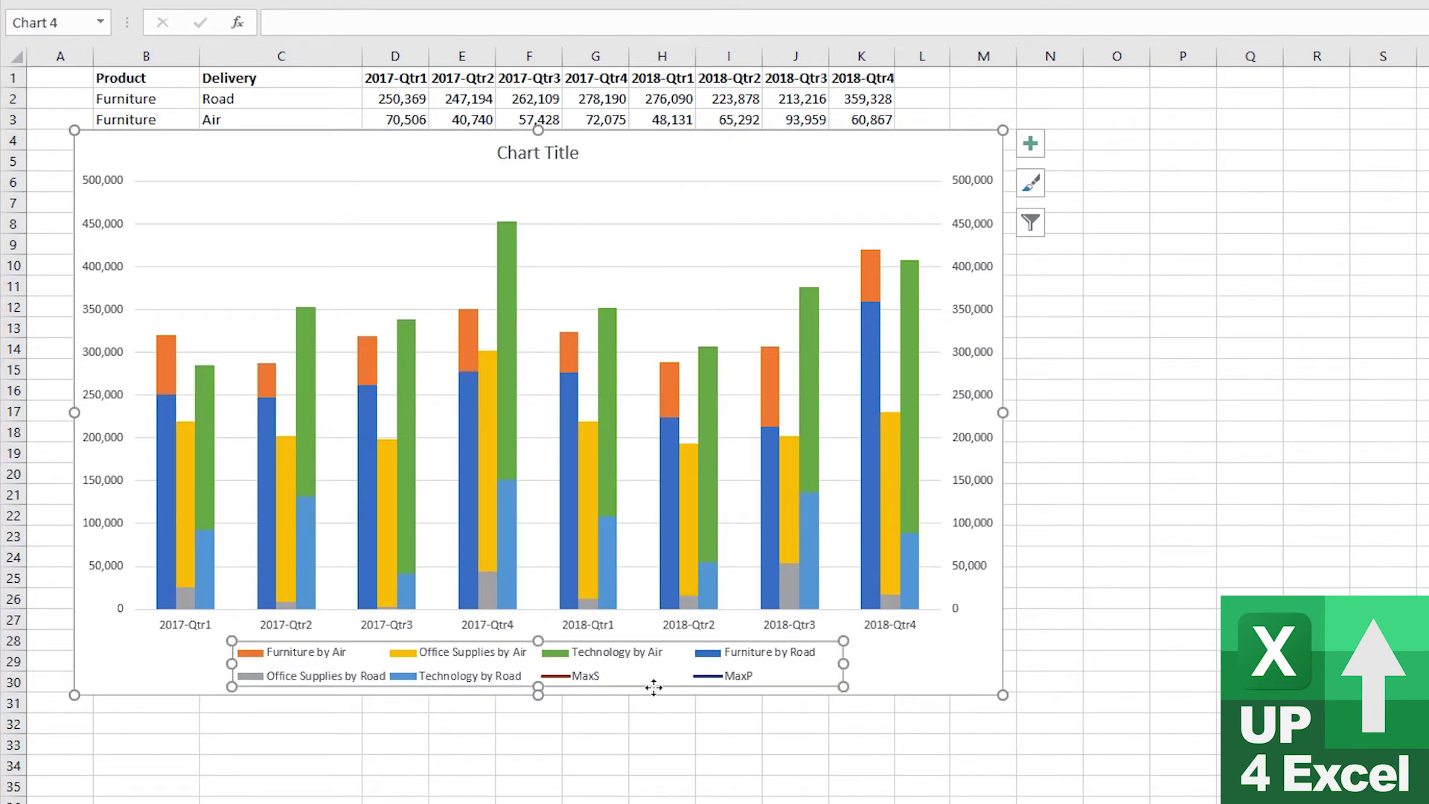
left_click(592, 683)
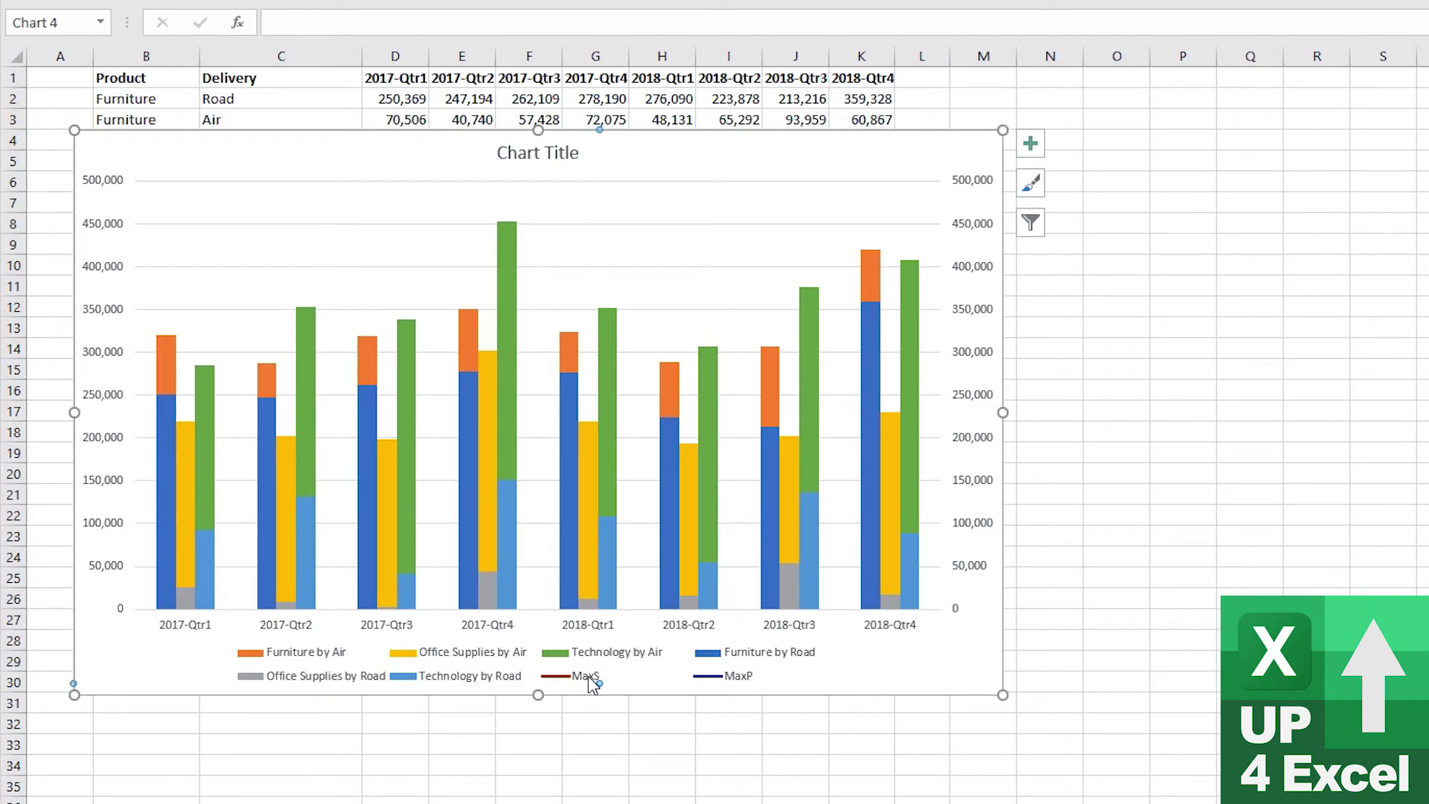
key("Delete")
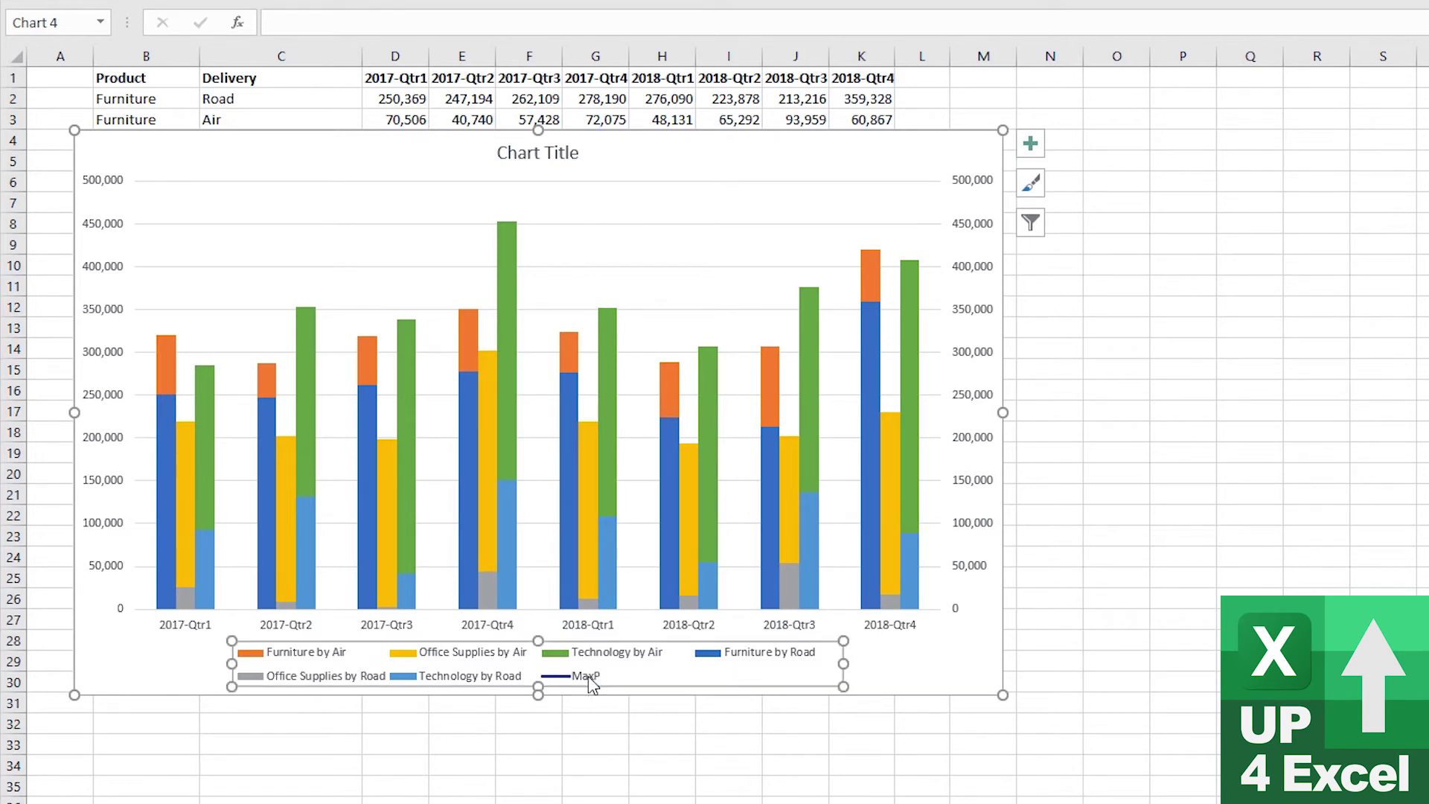
left_click(592, 683)
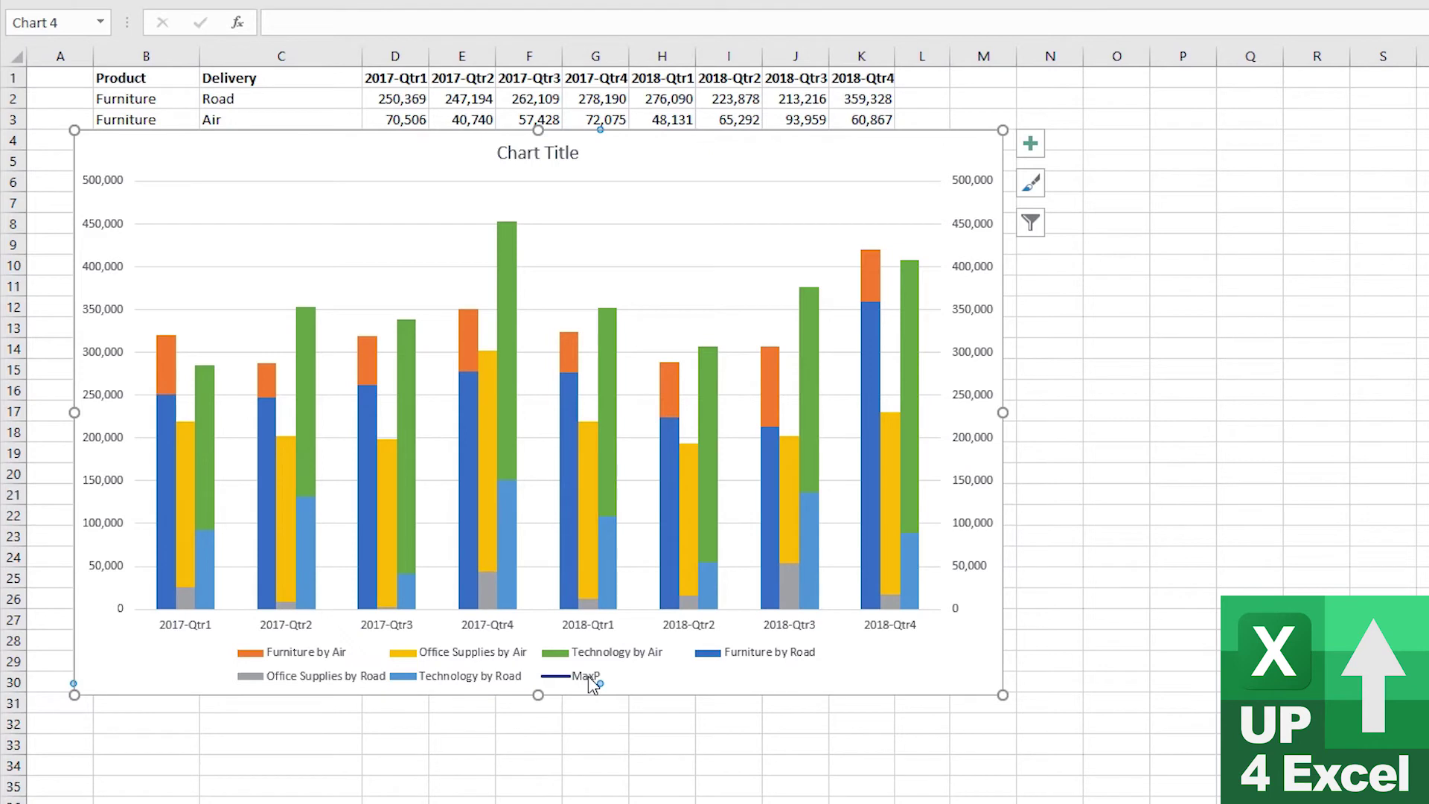
key("Delete")
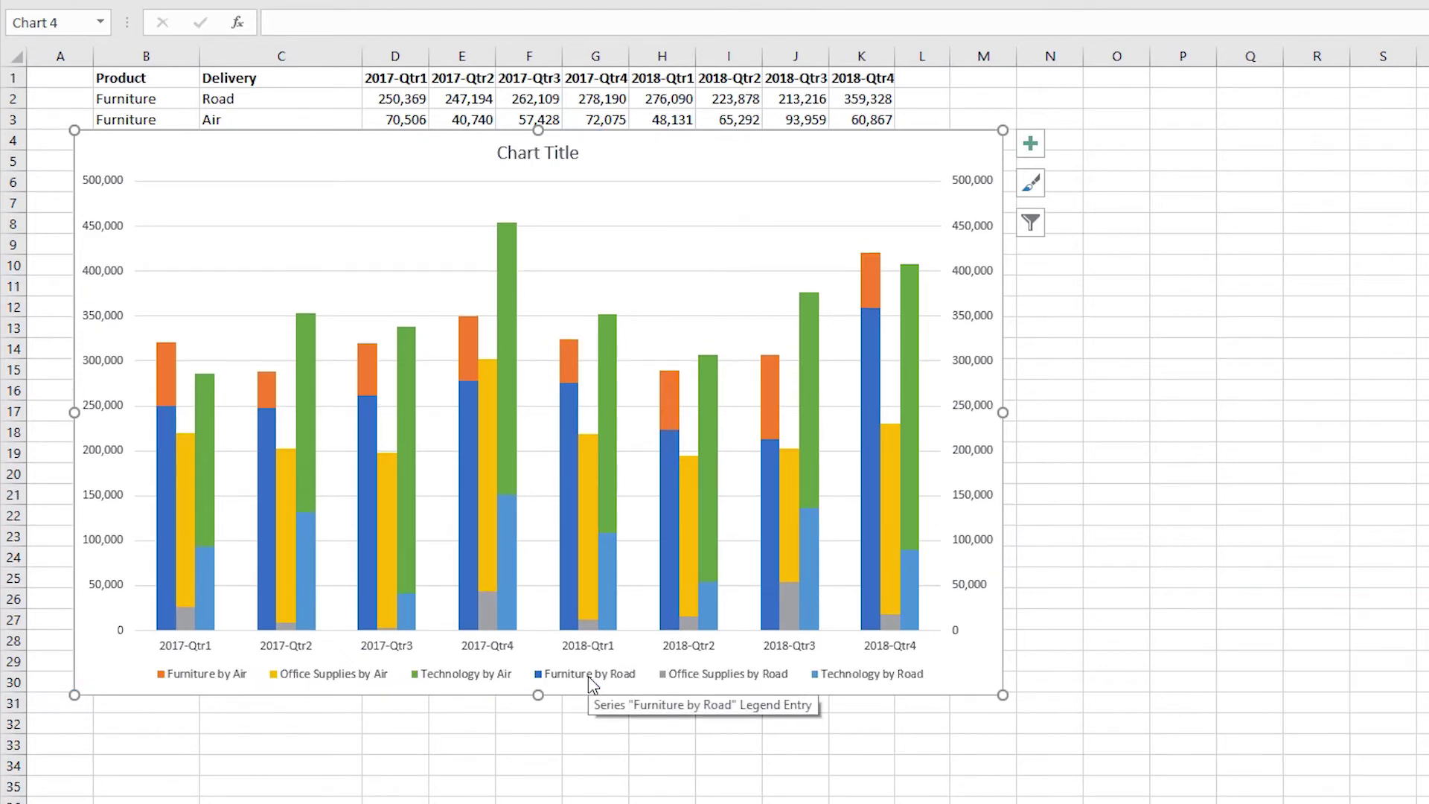
- Position the legend at the Top and reshape it into two rows at top right
left_click(579, 678)
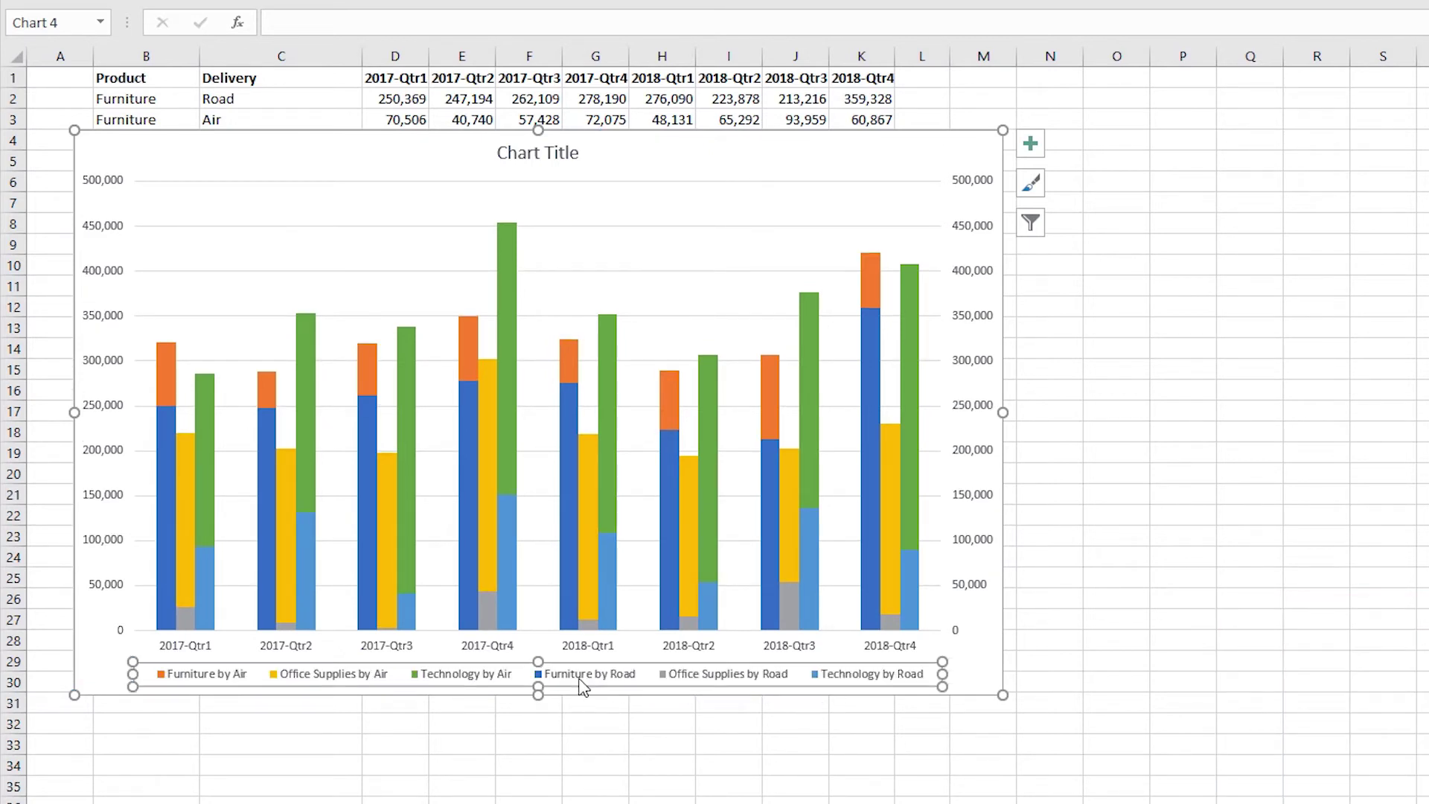
right_click(583, 686)
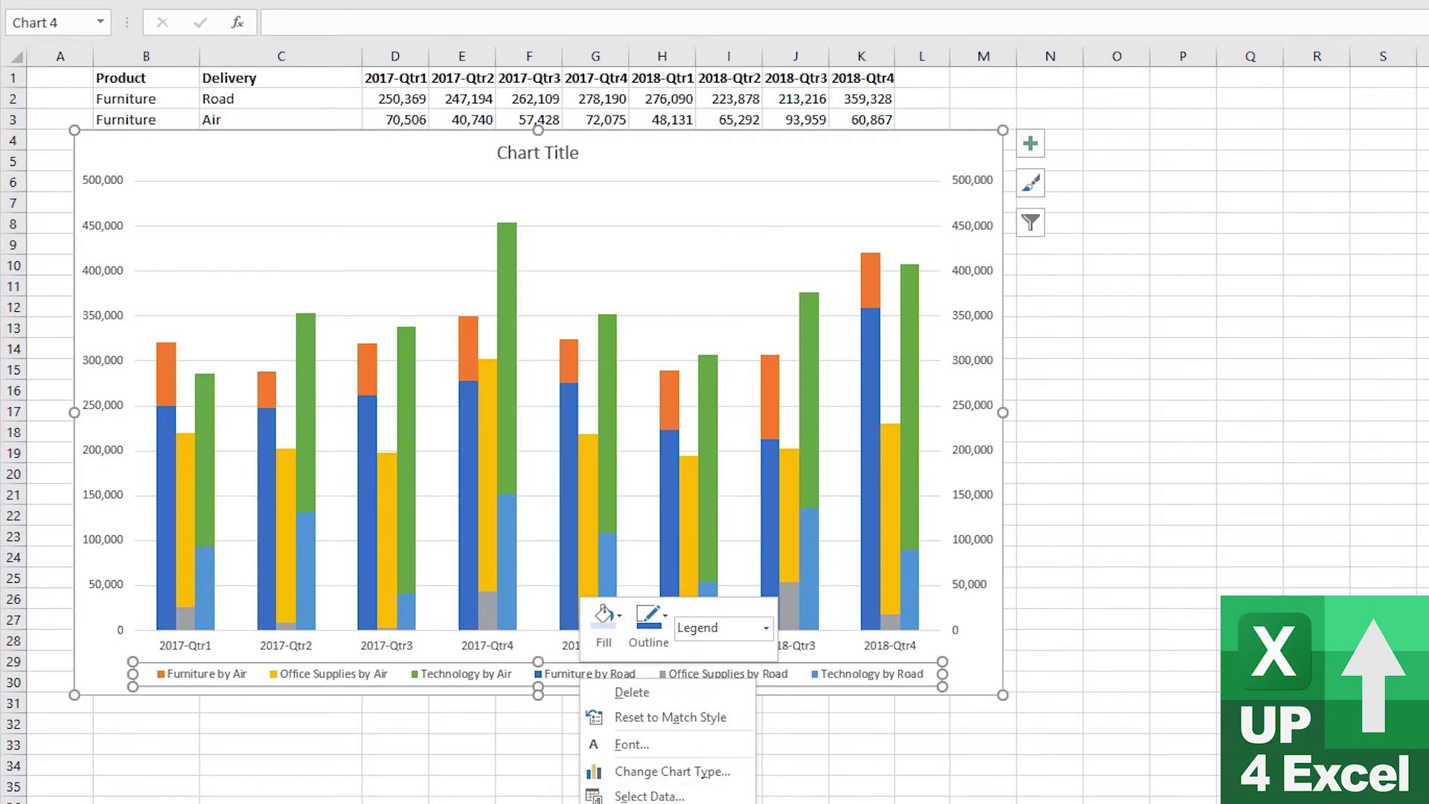
left_click(647, 802)
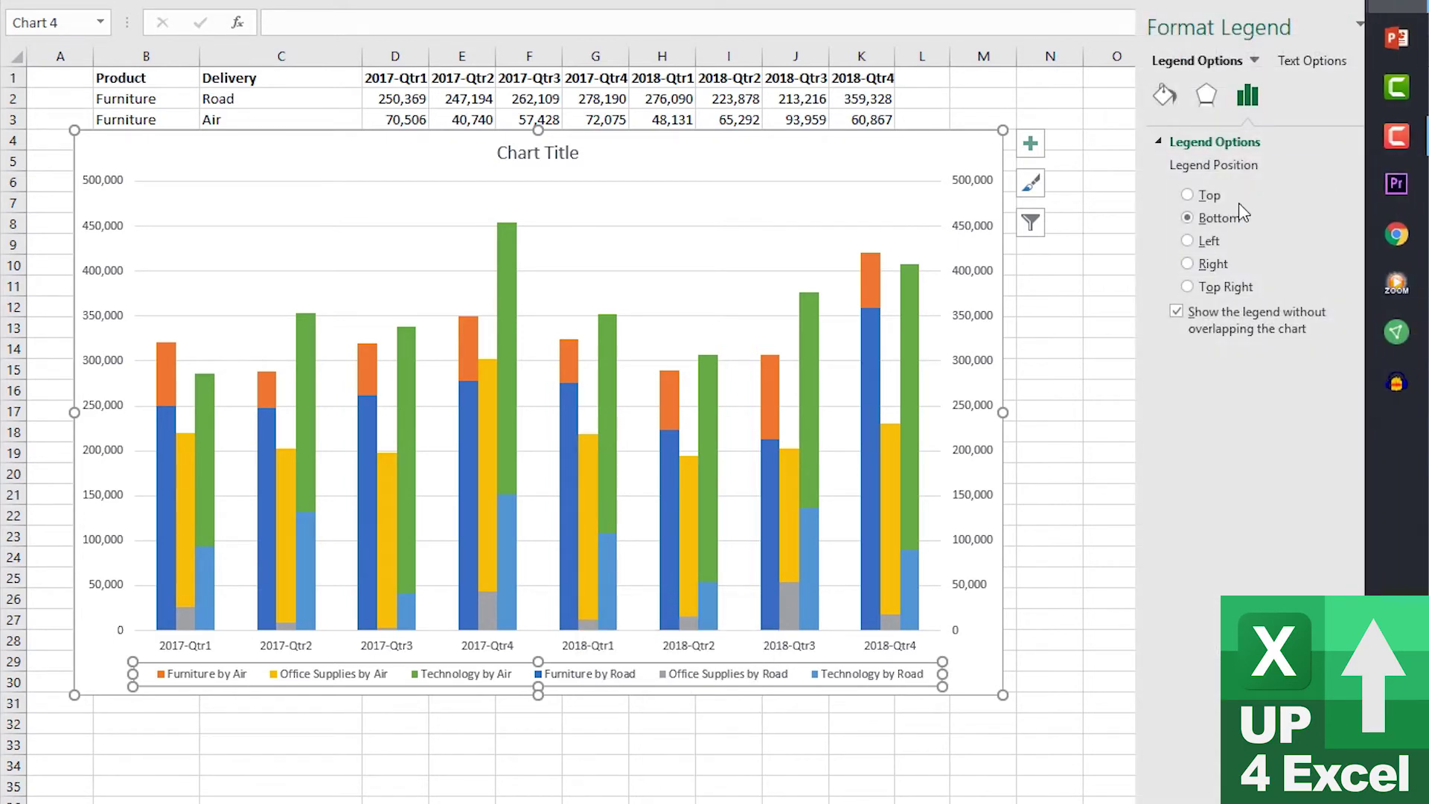
left_click(1188, 196)
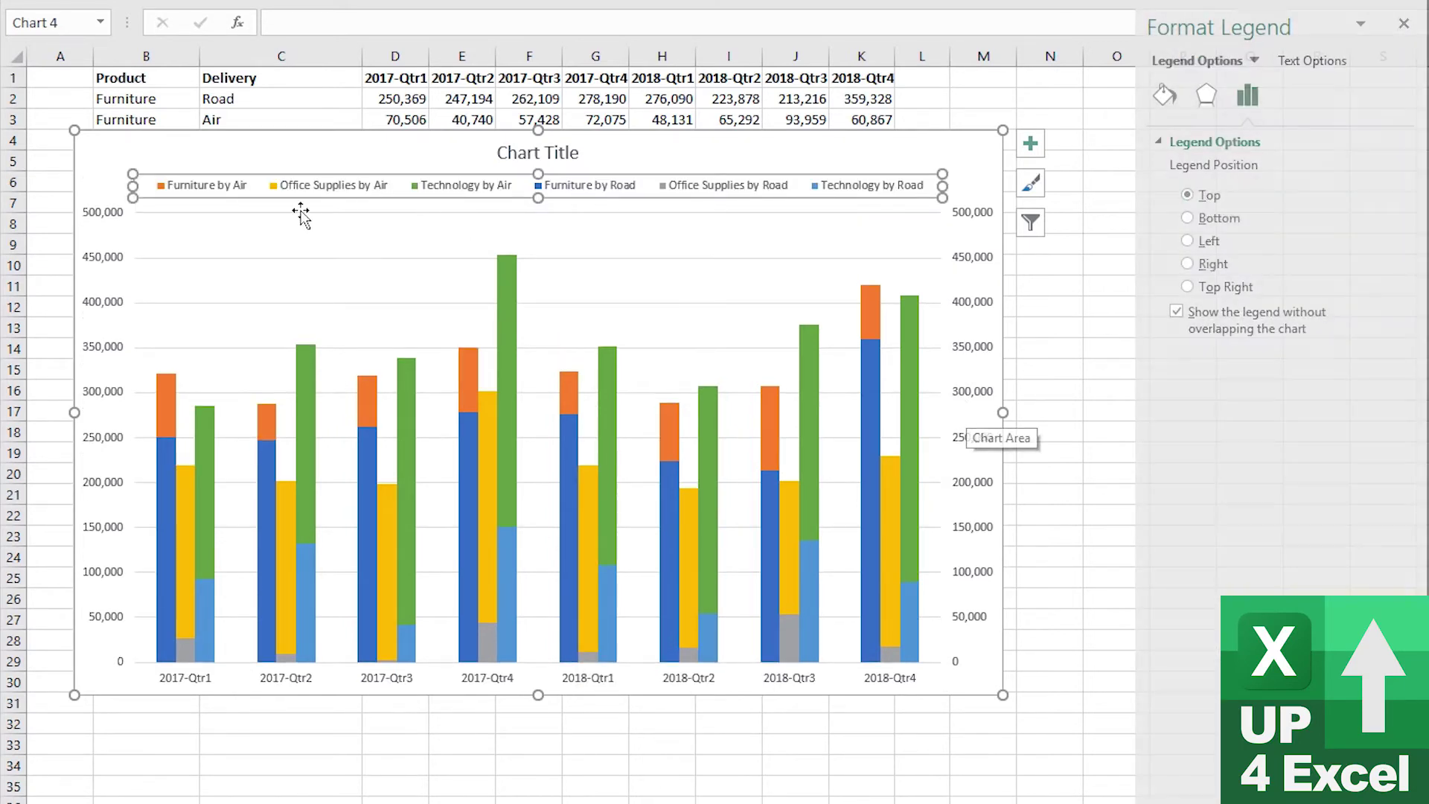
left_click_drag(132, 198, 625, 140)
left_click_drag(787, 175, 789, 200)
left_click_drag(625, 170, 501, 170)
- Move the chart title to the top-left corner and shift the chart down
left_click(504, 152)
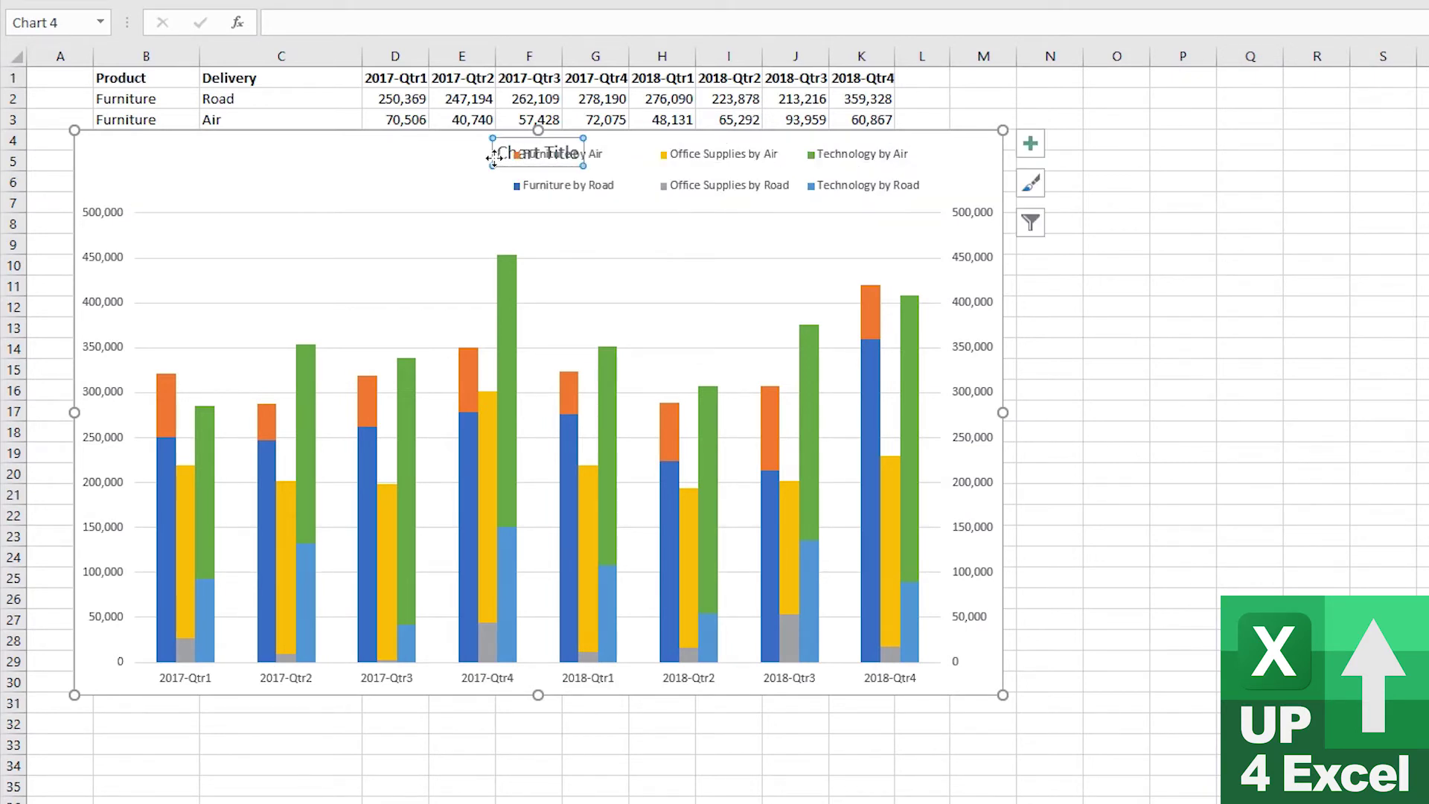
left_click_drag(100, 167, 102, 153)
left_click(154, 154)
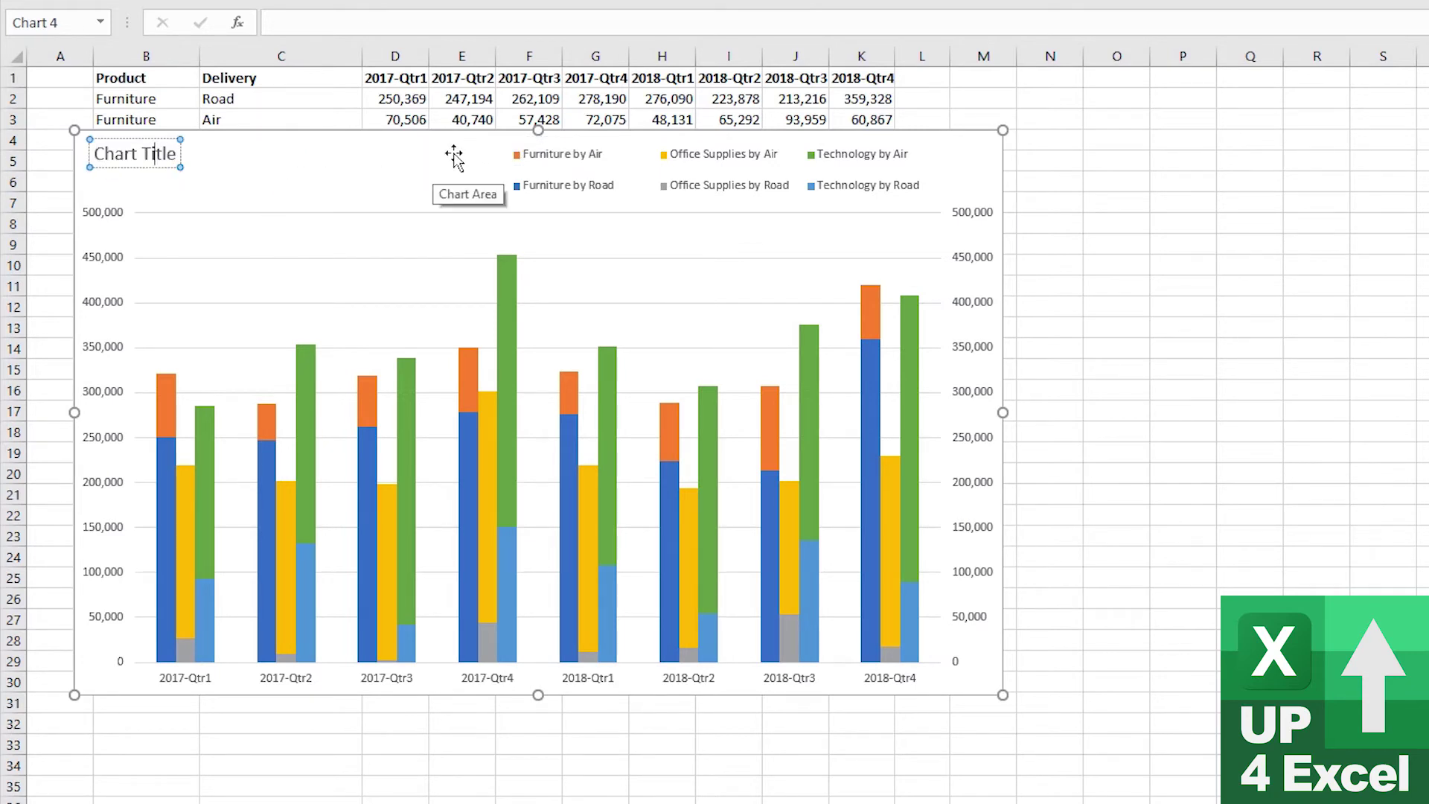
left_click_drag(472, 148, 498, 380)
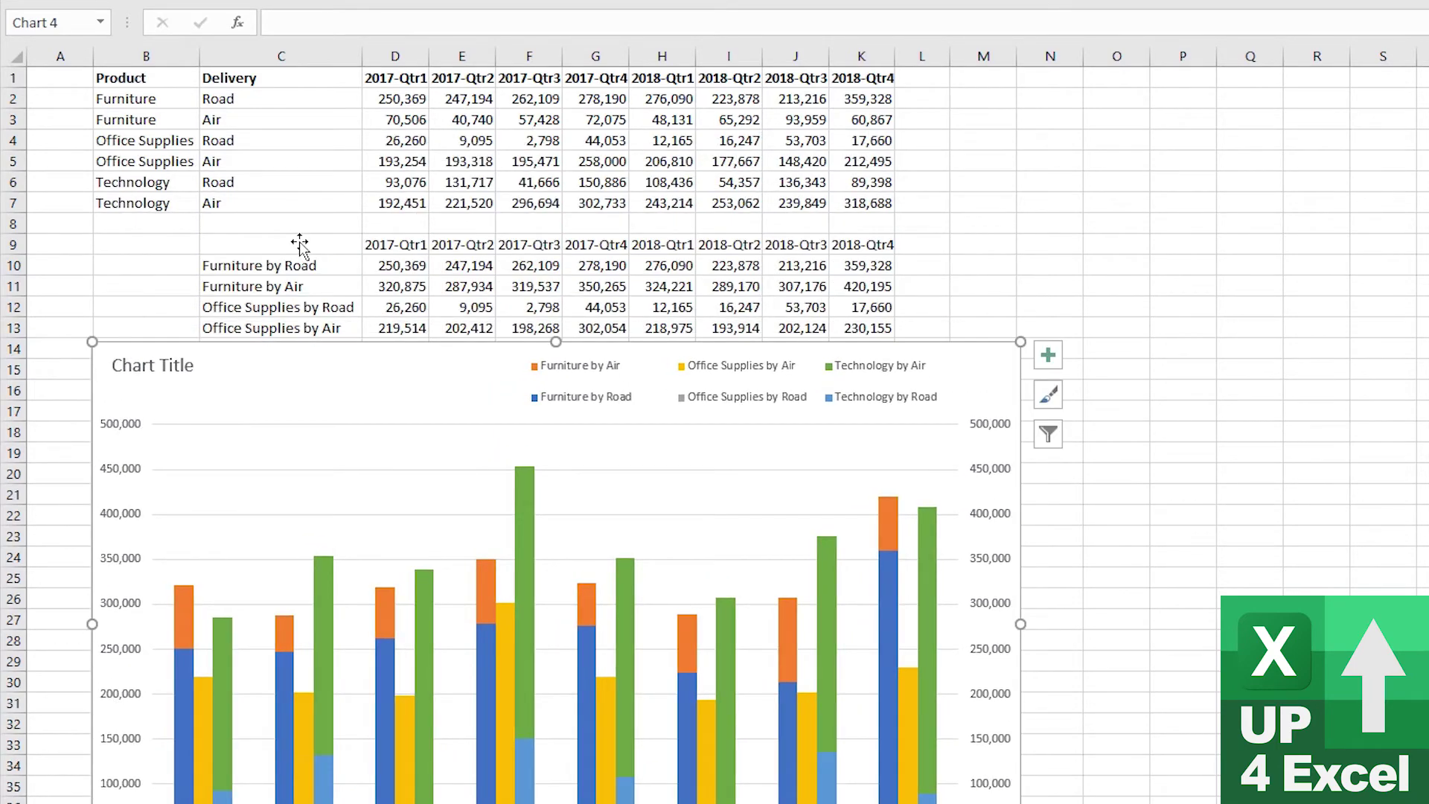
- Type 'Sales by Product with Delivery Method' in C9 and link the chart title to it
left_click(337, 253)
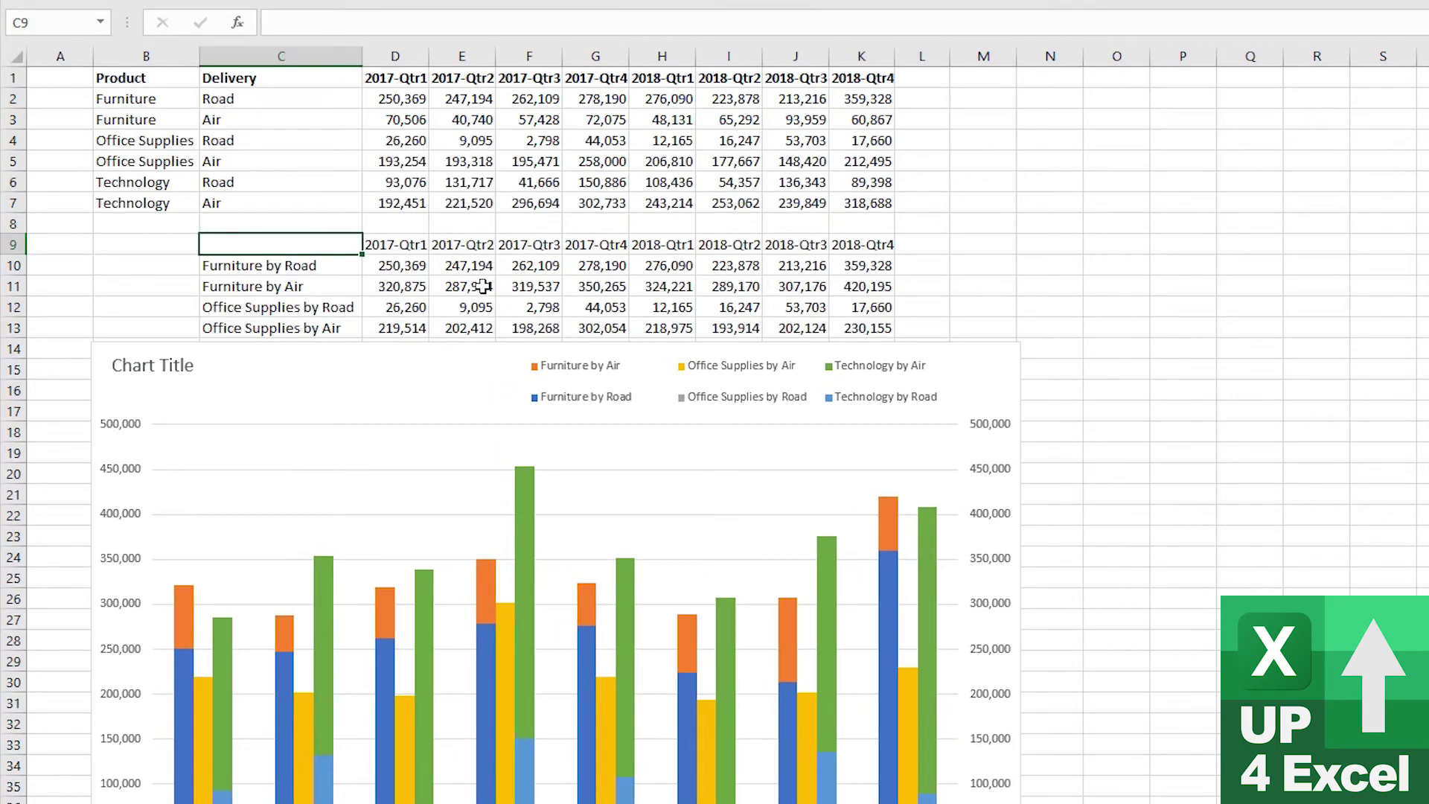
type("Sales by Product with Delivery Method")
left_click(281, 344)
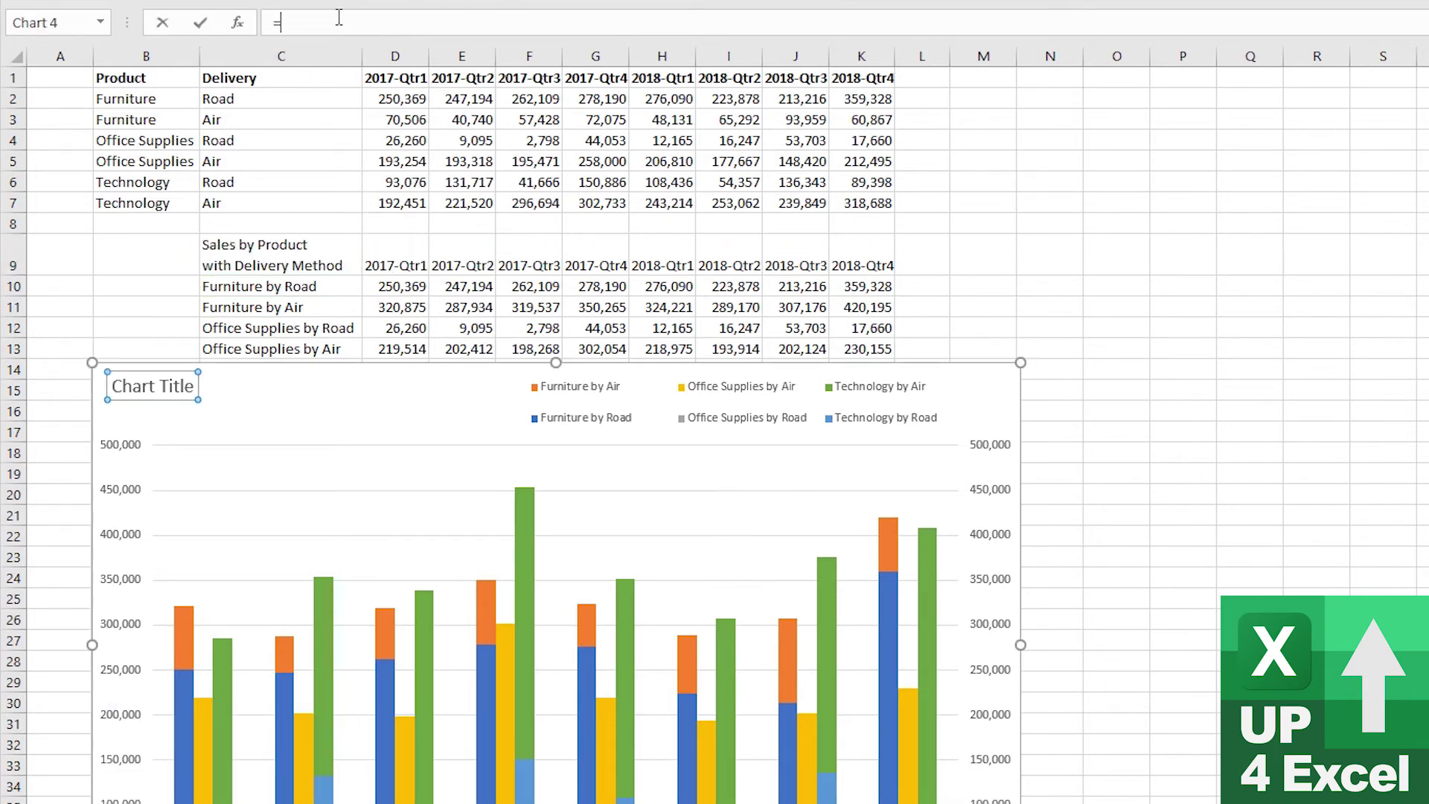
left_click(275, 256)
key("Return")
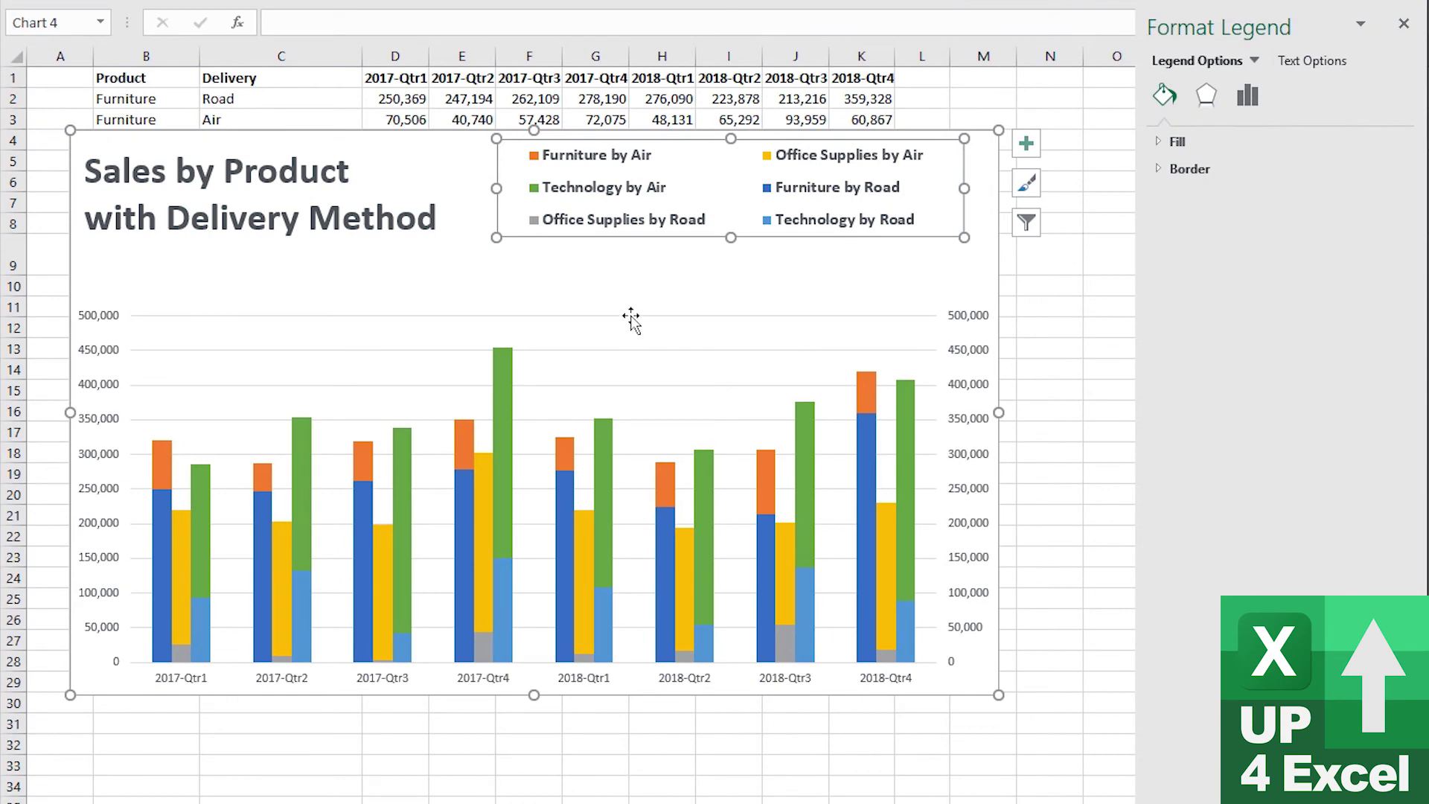
- Set the secondary axis label position to None and stretch the plot area taller and wider
left_click(588, 322)
left_click_drag(525, 312, 548, 265)
left_click(987, 478)
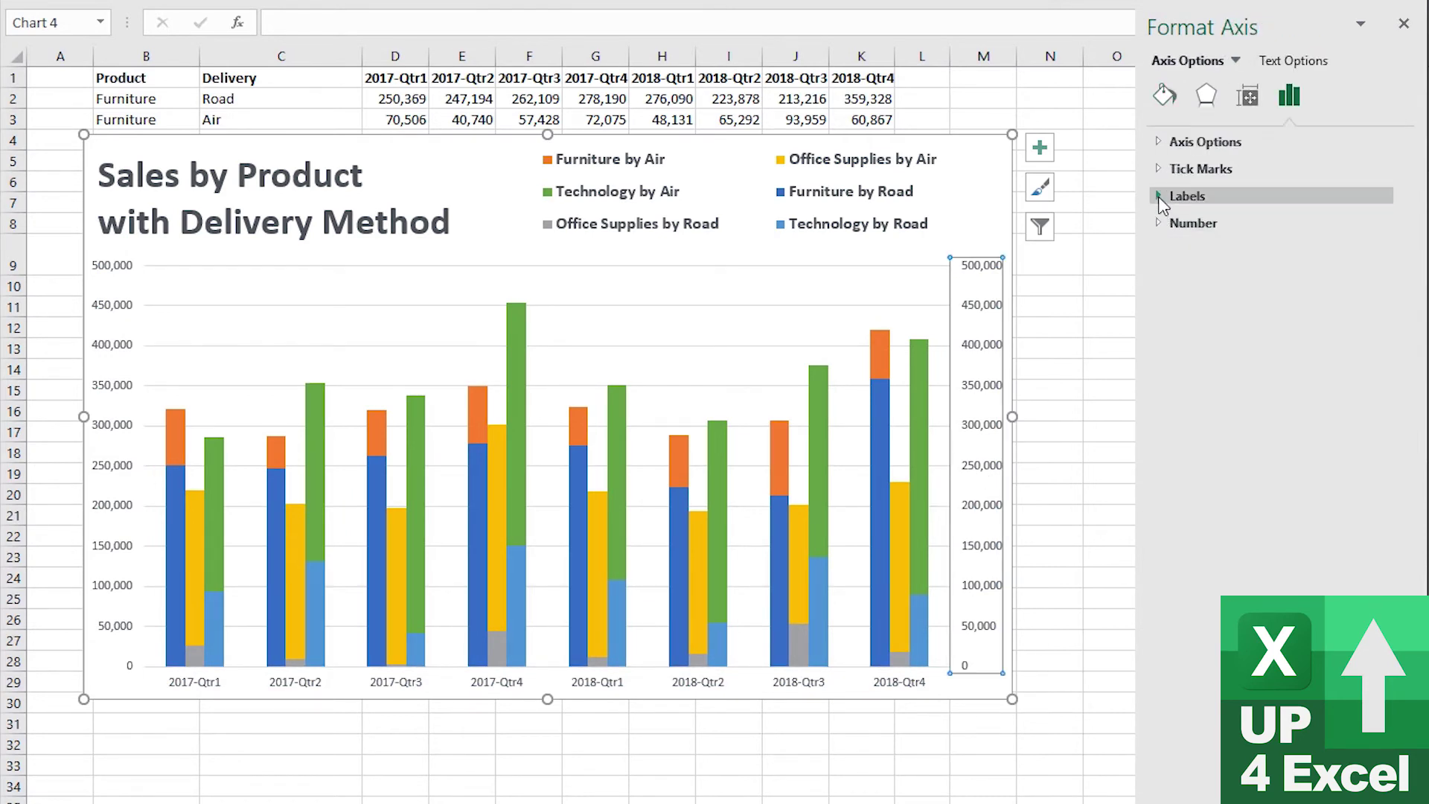
left_click(1163, 200)
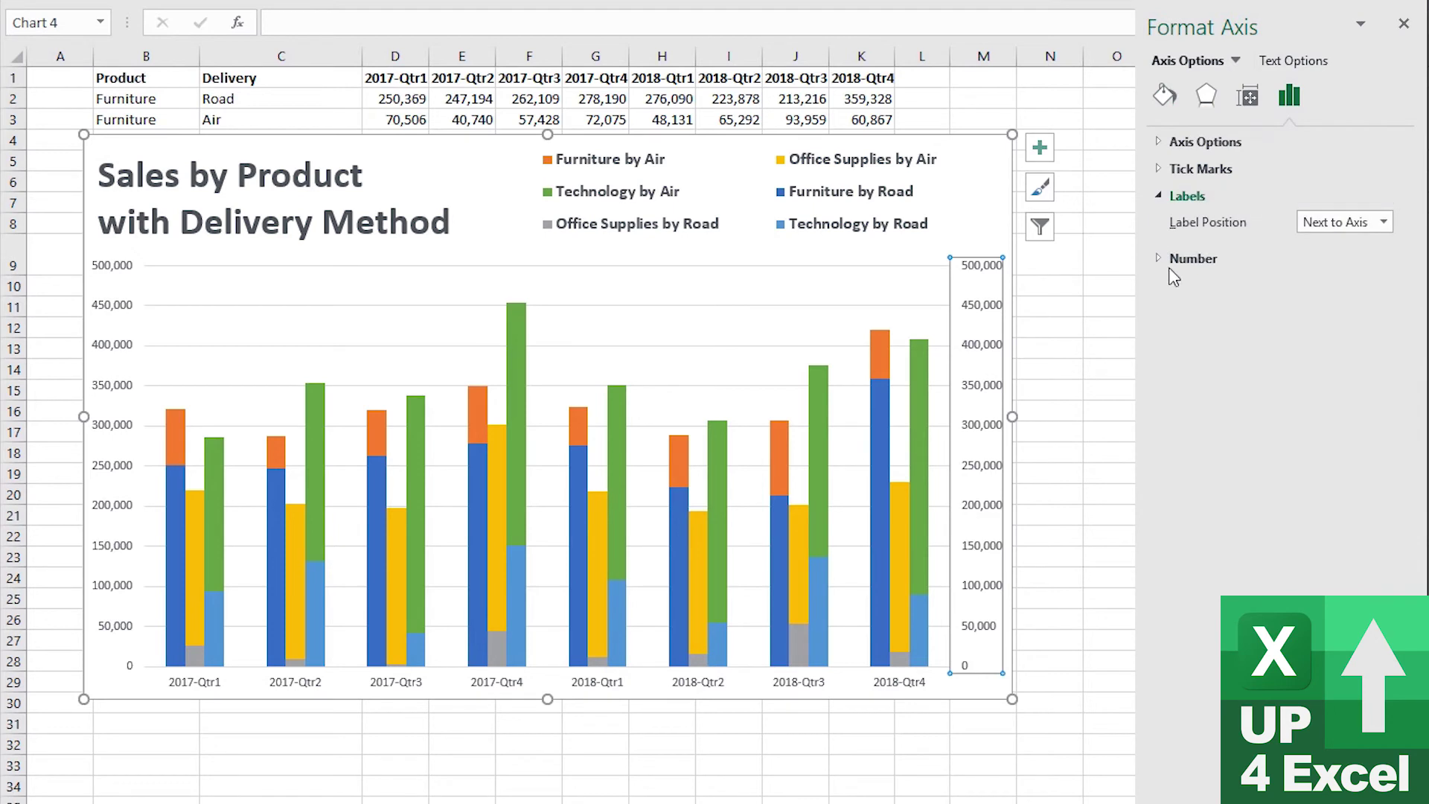
left_click(1381, 224)
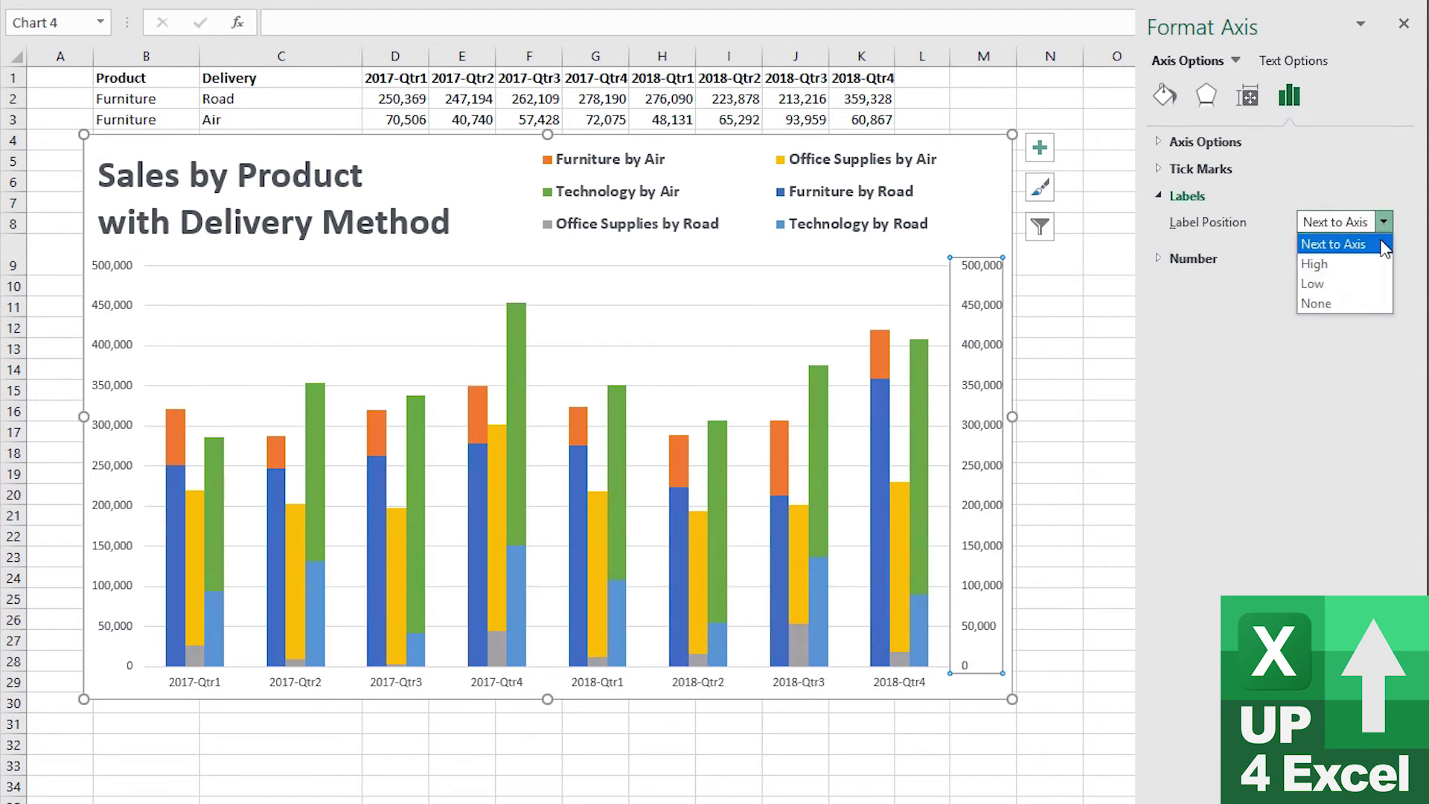
left_click(1335, 302)
left_click(953, 461)
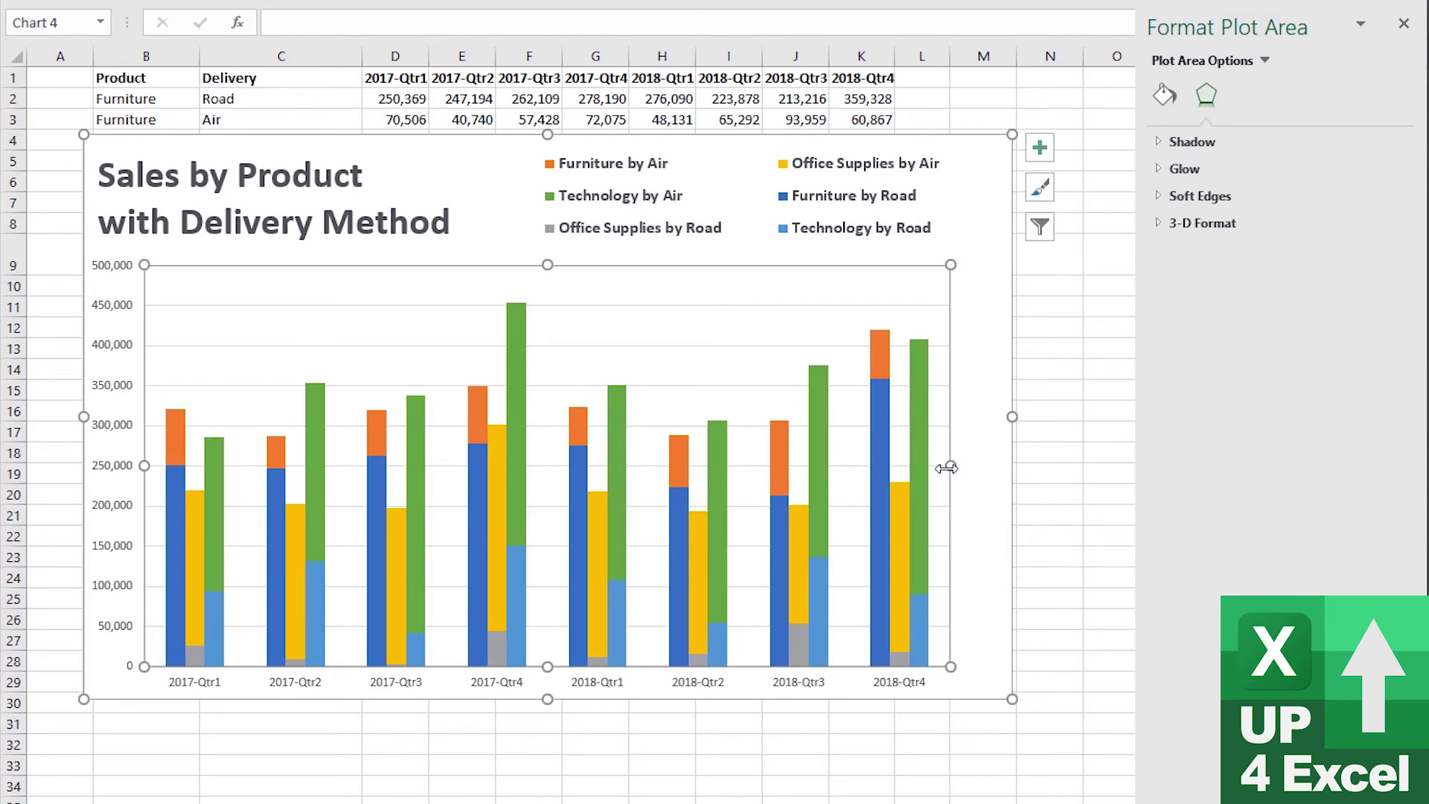
left_click_drag(997, 469, 997, 469)
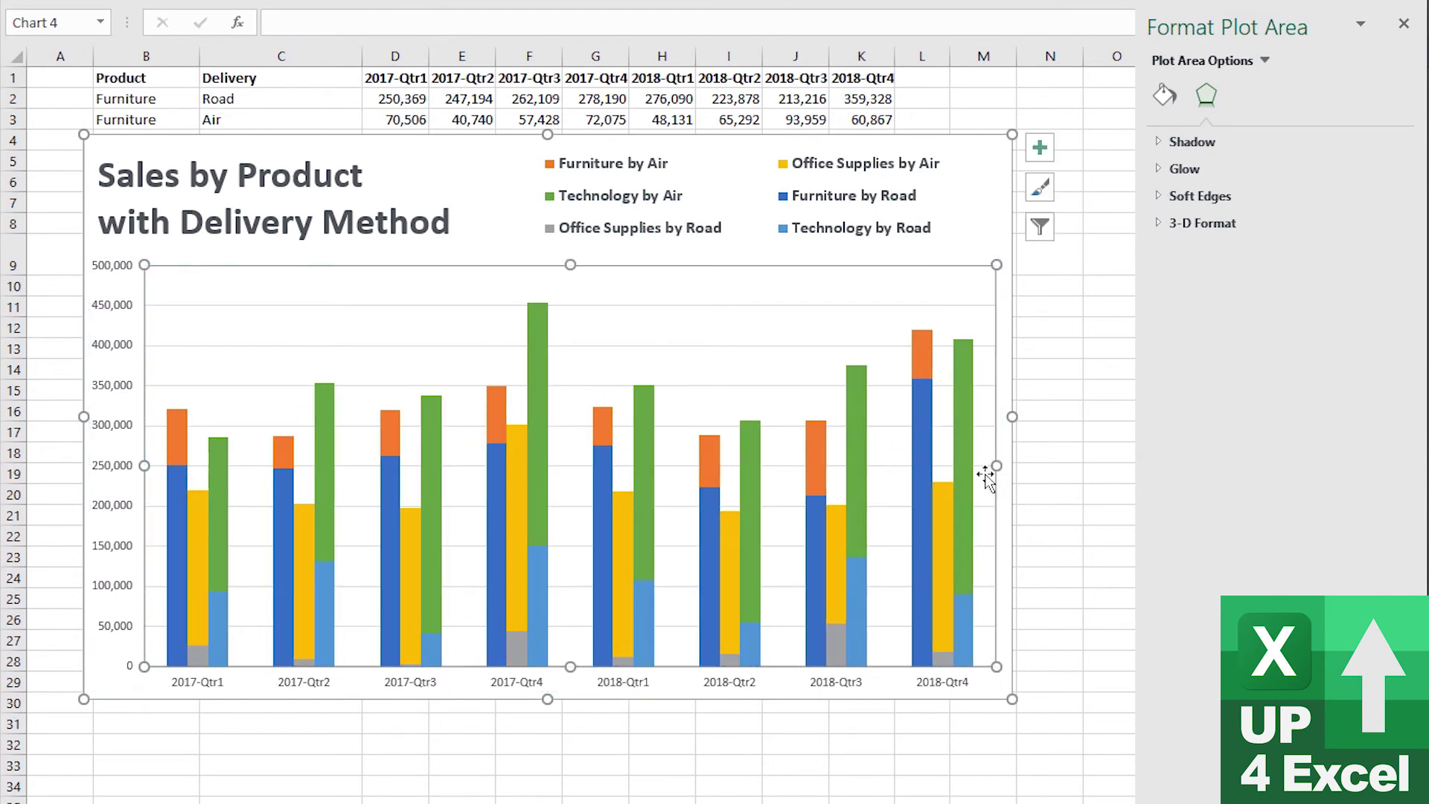